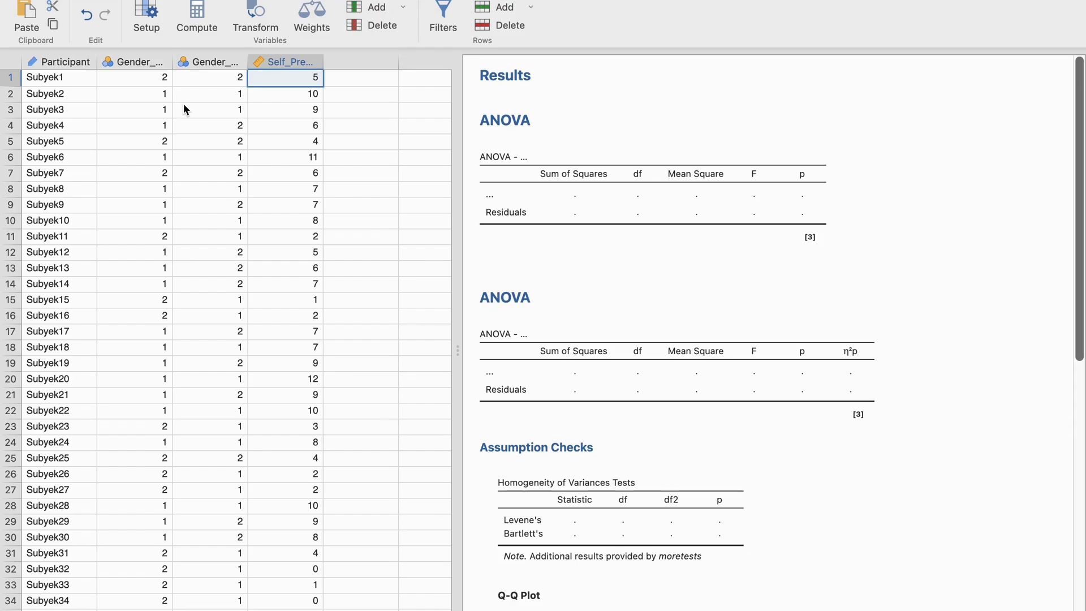
- Look through all participant rows of the dataset, from Subyek1 to Subyek62
scroll(61, 203, down, 5)
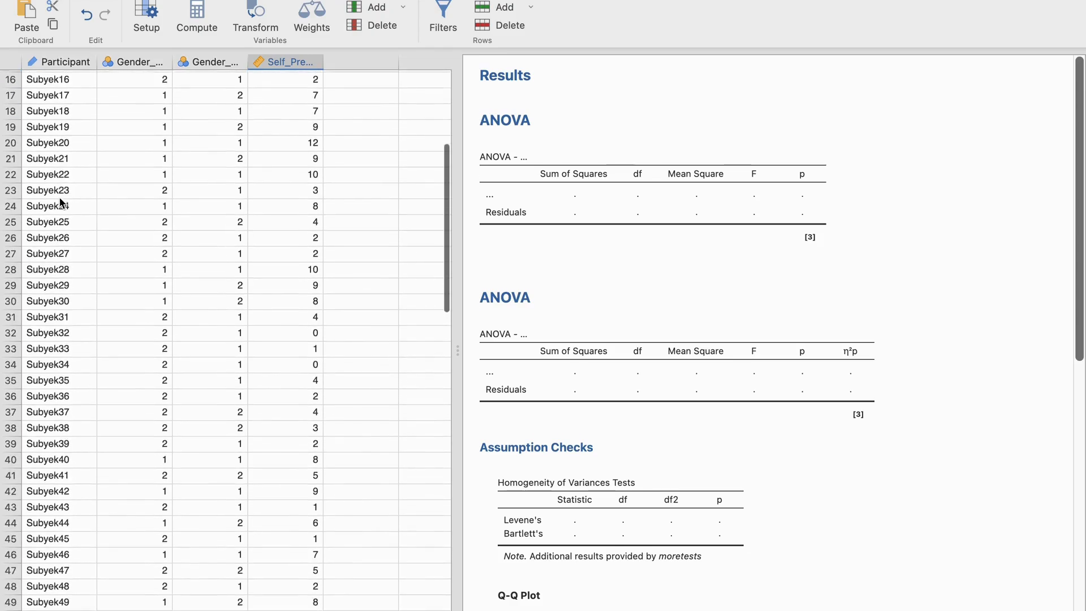
scroll(62, 203, down, 7)
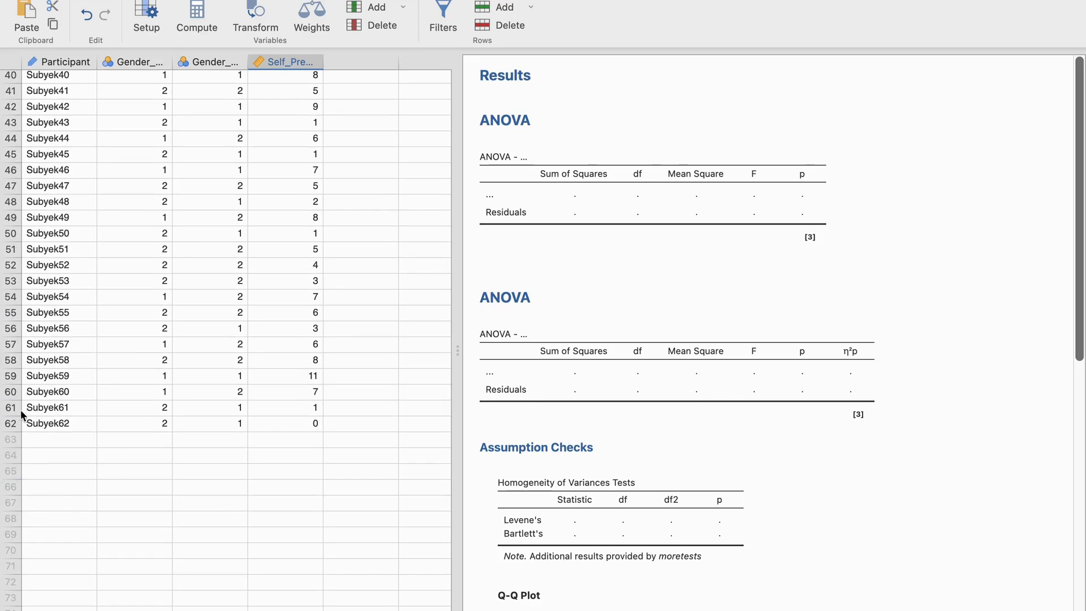
scroll(60, 421, up, 13)
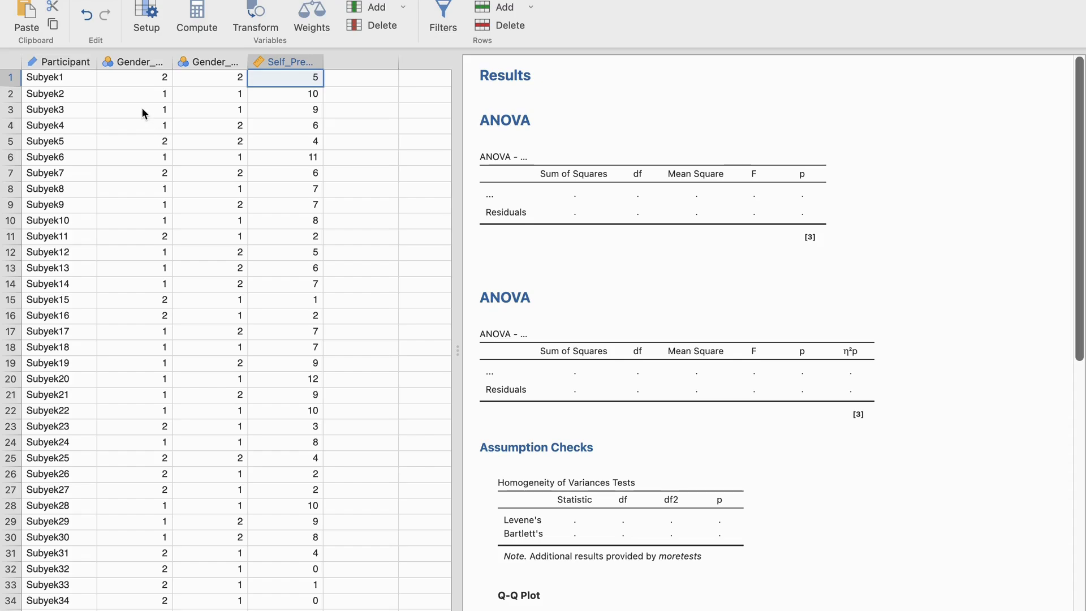
- Inspect the variable setup of Gender_Stranger and Gender_Par, including their measure types and levels
click(211, 62)
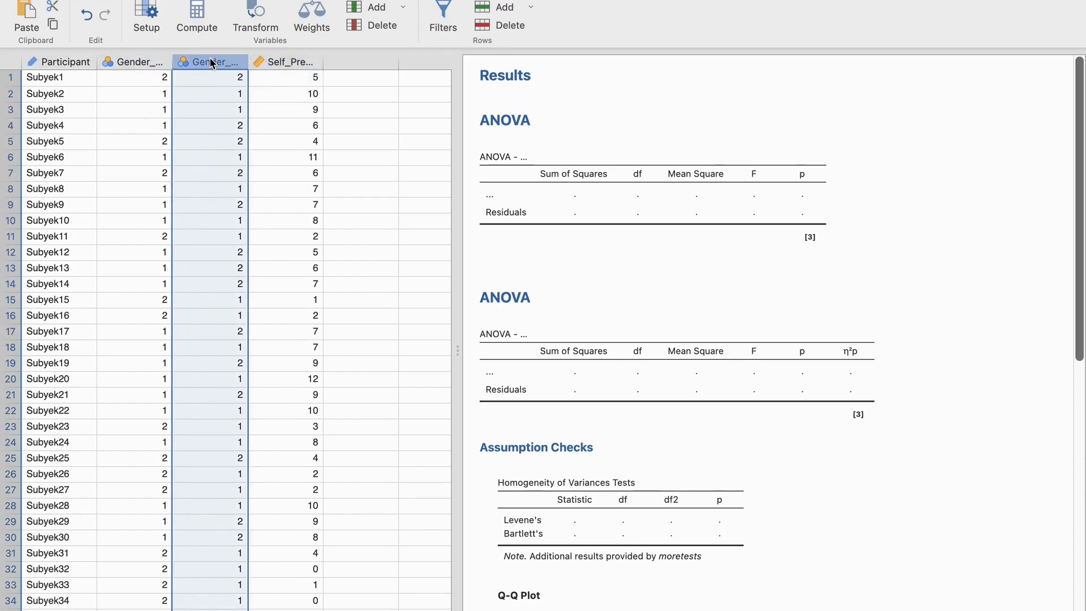
double_click(208, 64)
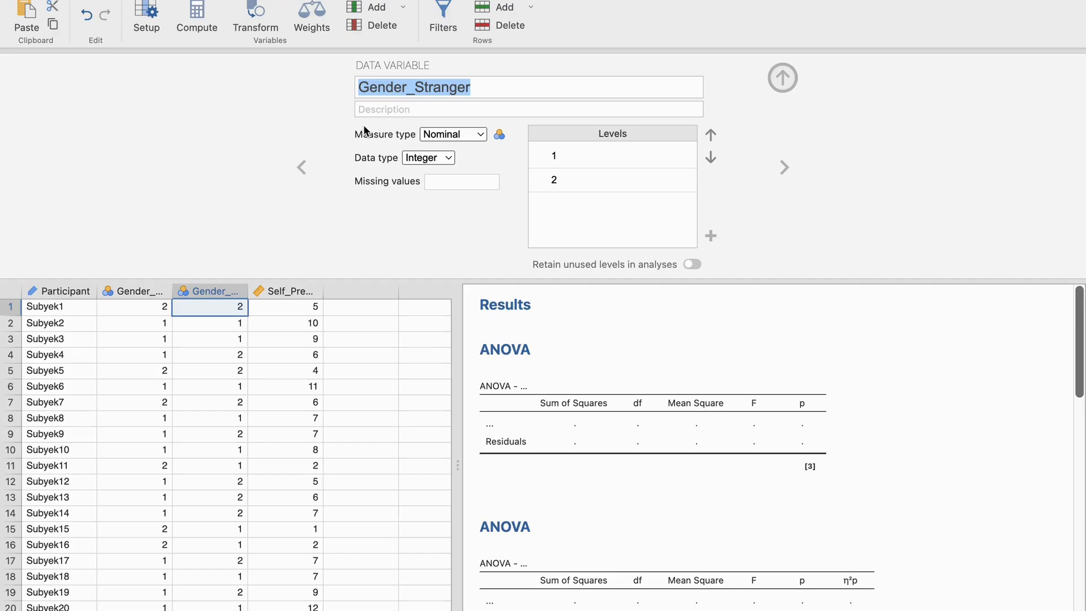
click(138, 291)
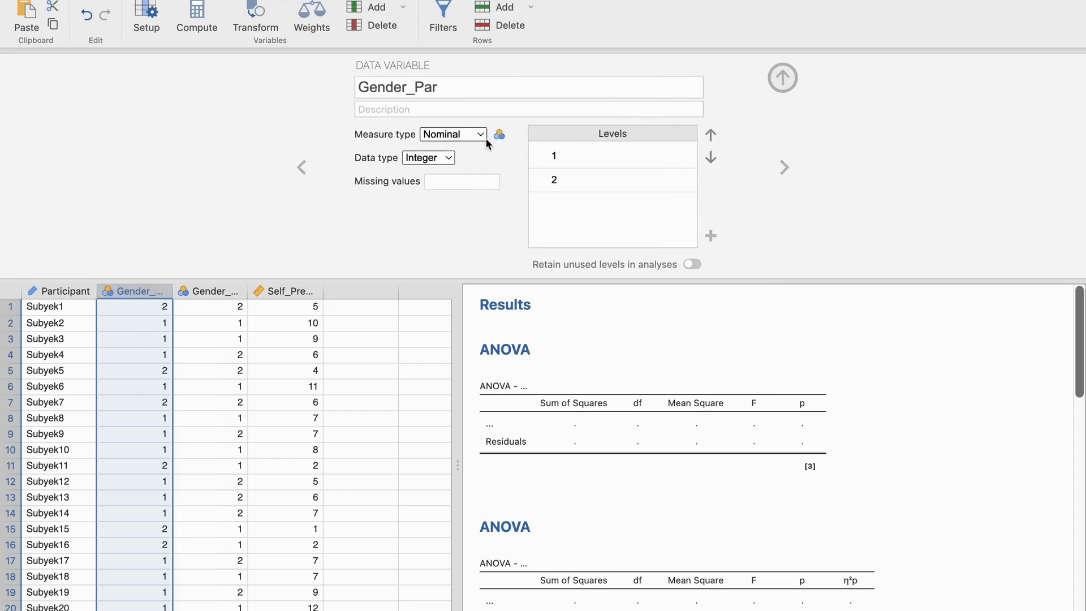
click(208, 291)
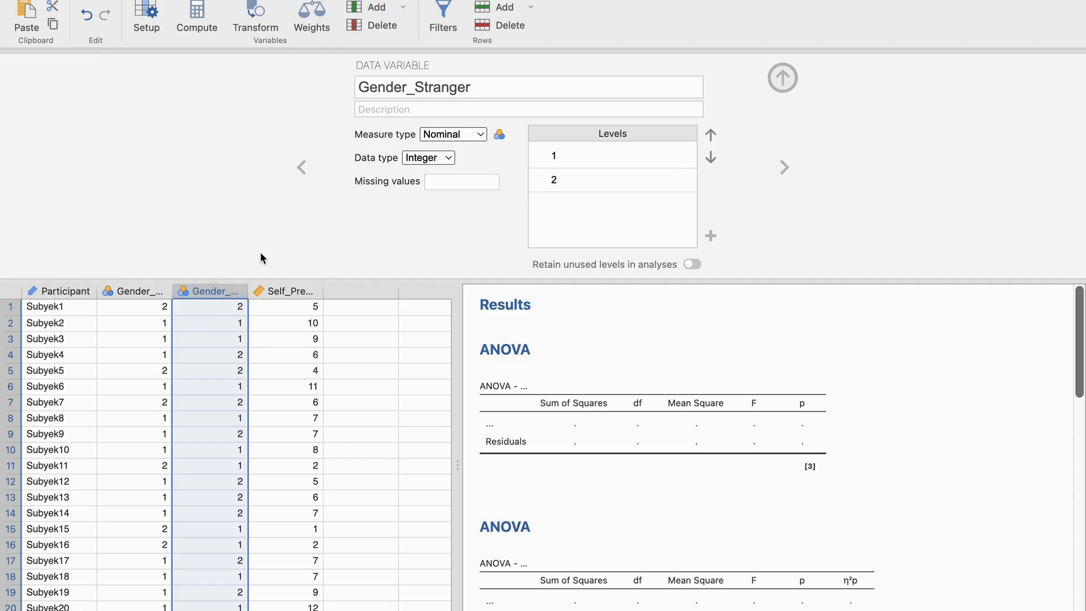
shift+click(148, 291)
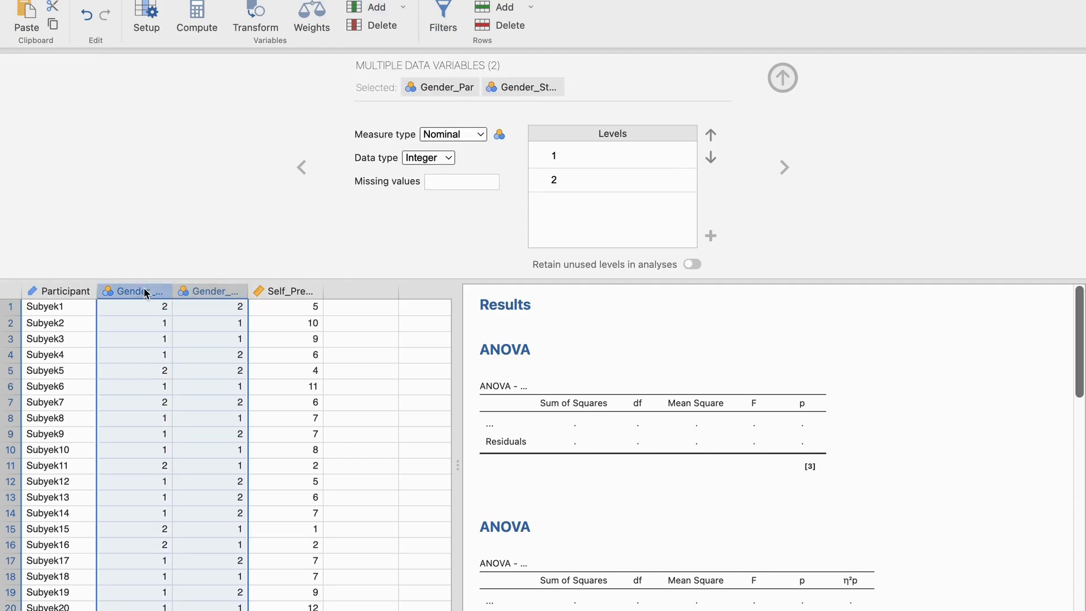
click(146, 291)
shift+click(74, 291)
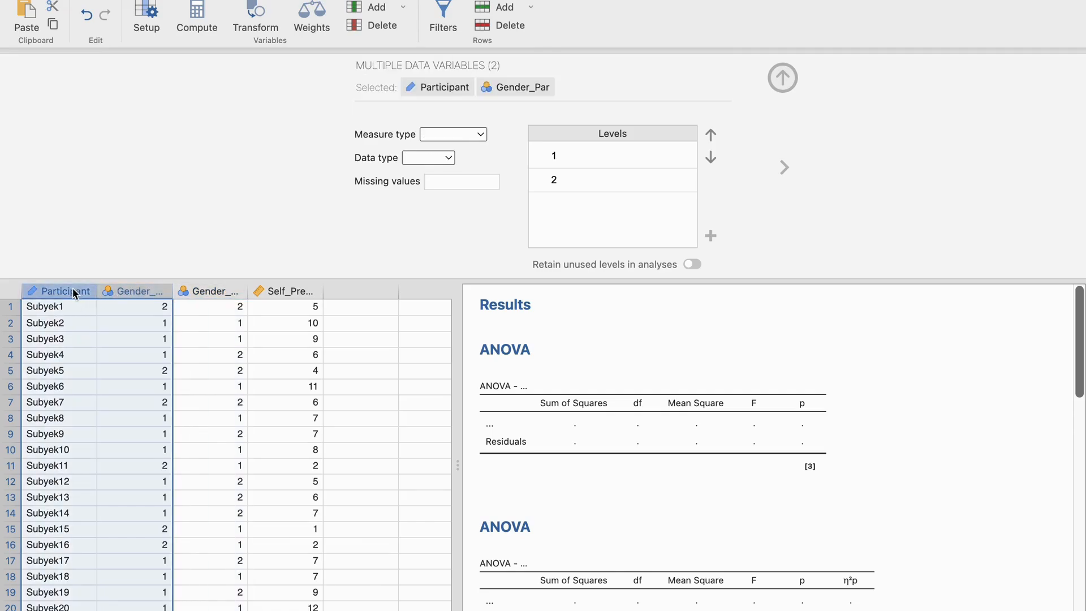
click(117, 289)
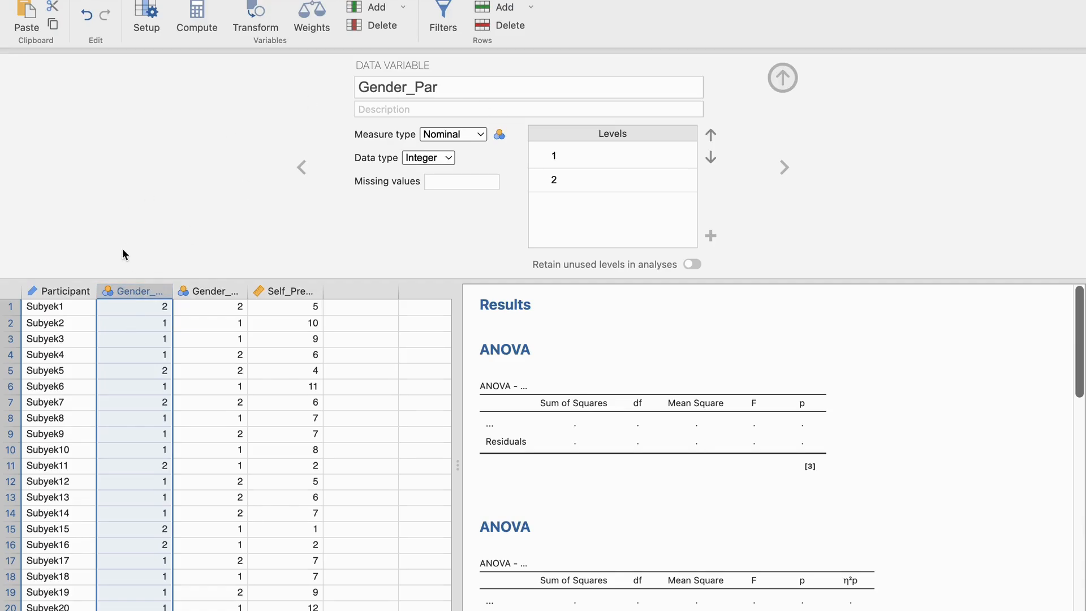
shift+click(62, 290)
click(133, 291)
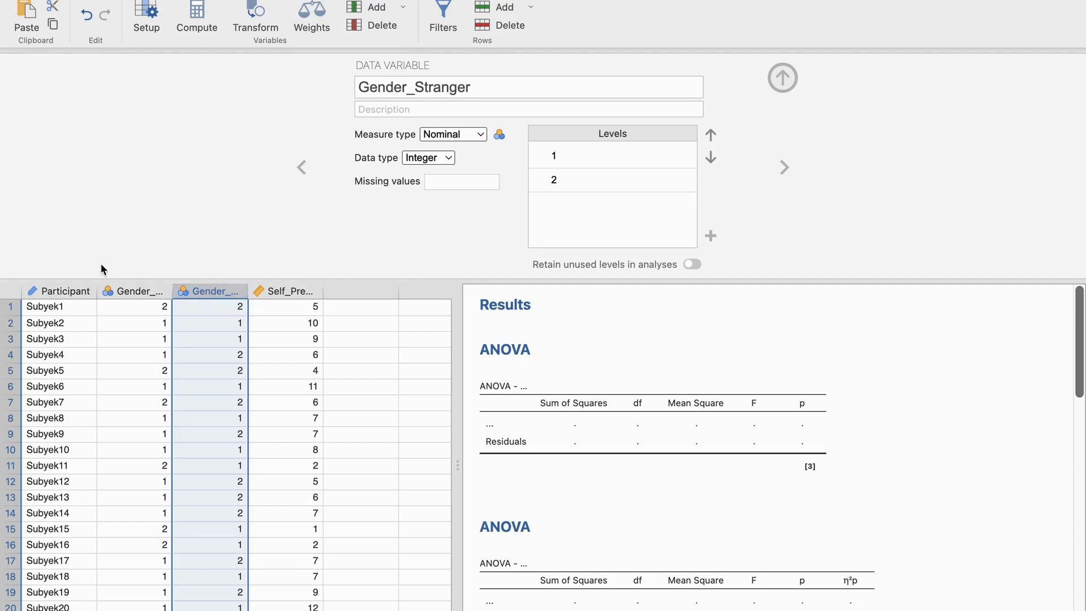
click(124, 291)
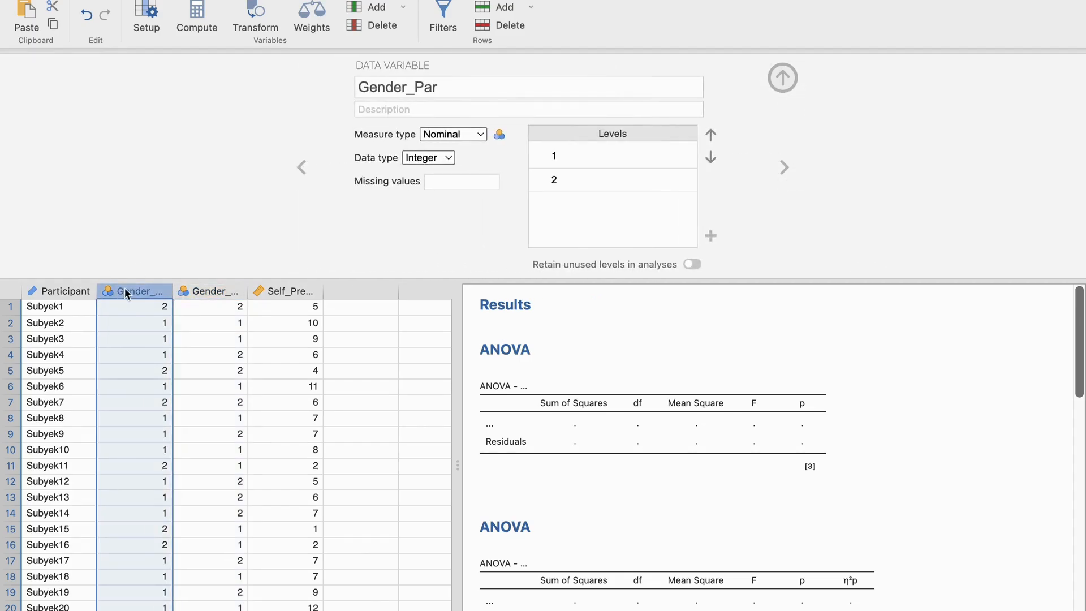
click(226, 293)
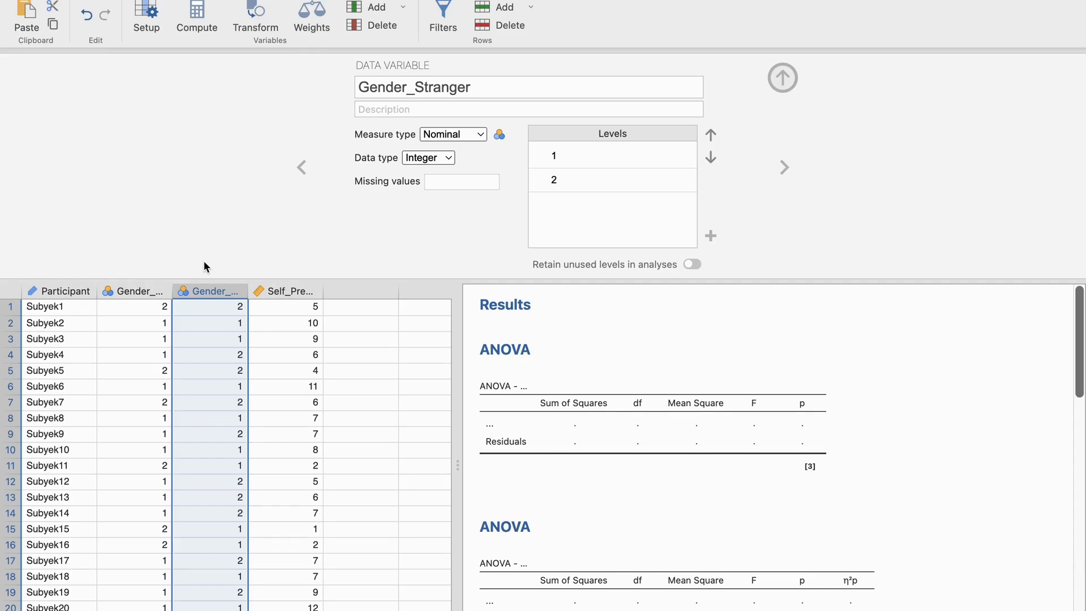
- Inspect the Self_Presentation variable's setup and look over its scores across the participants
click(289, 290)
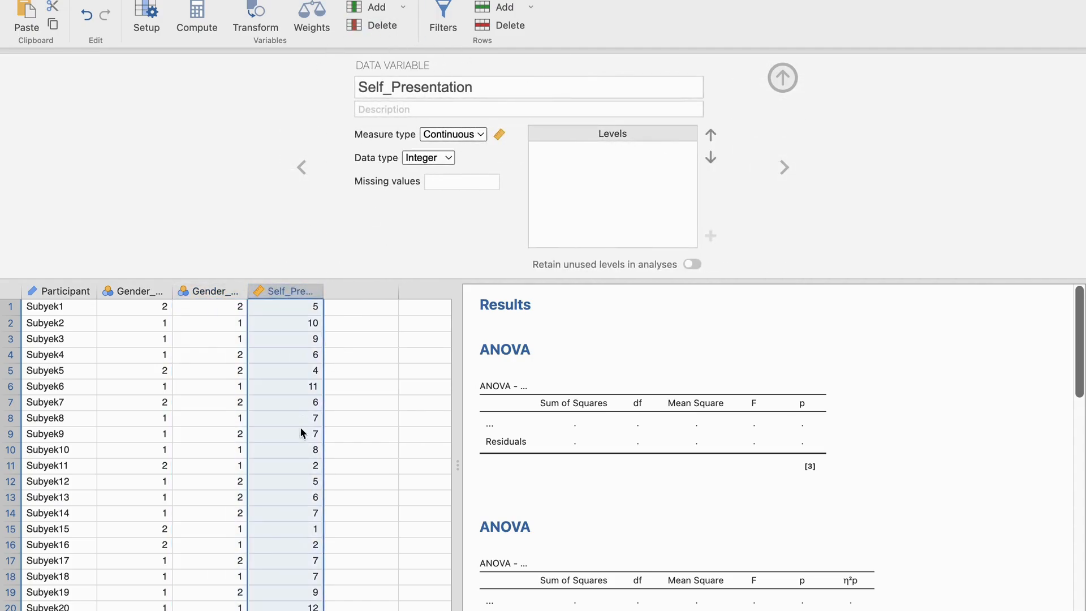
scroll(301, 431, down, 10)
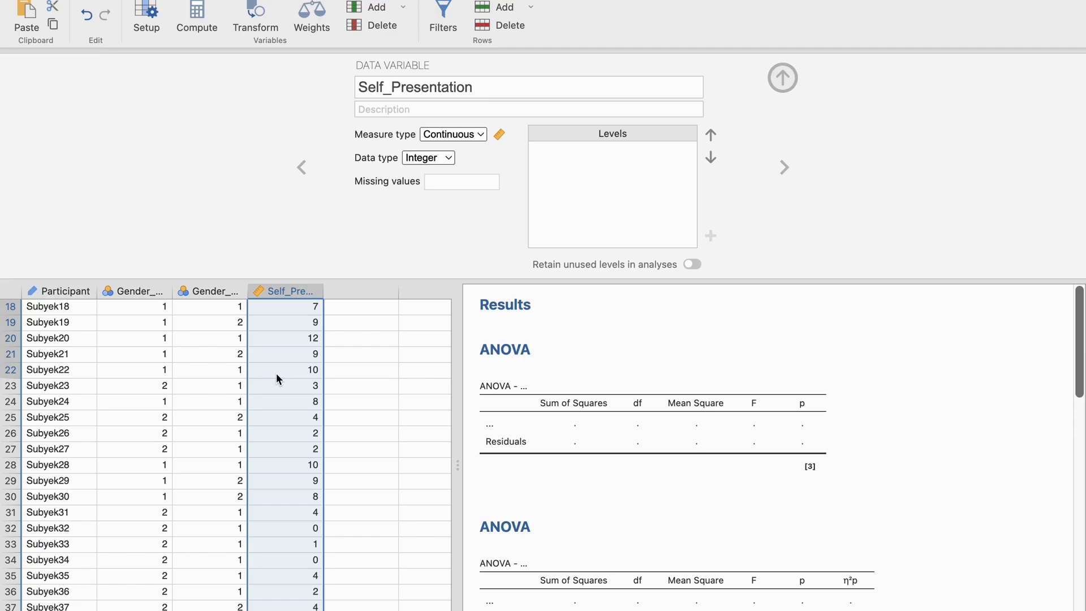
scroll(276, 378, up, 5)
scroll(276, 372, up, 3)
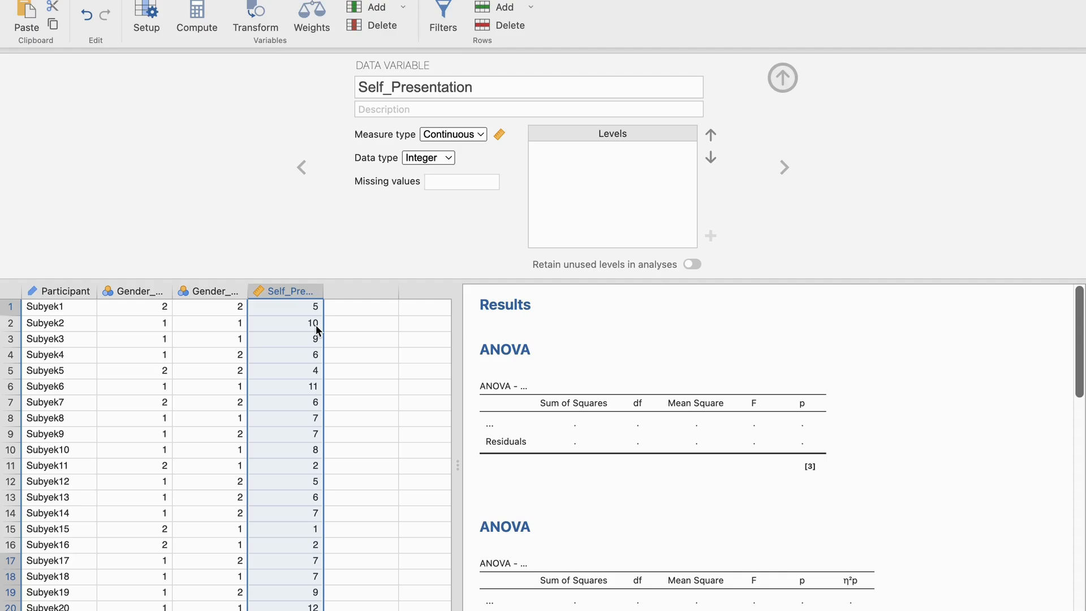
scroll(316, 325, down, 3)
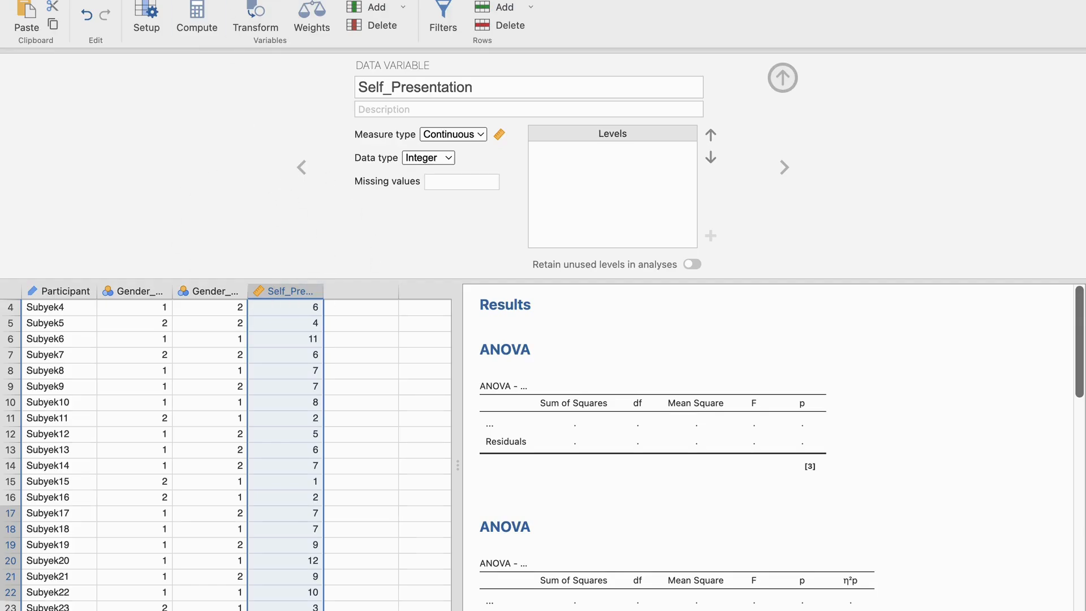
- Create a new ANOVA analysis with Self_Presentation as the dependent variable
click(177, 1)
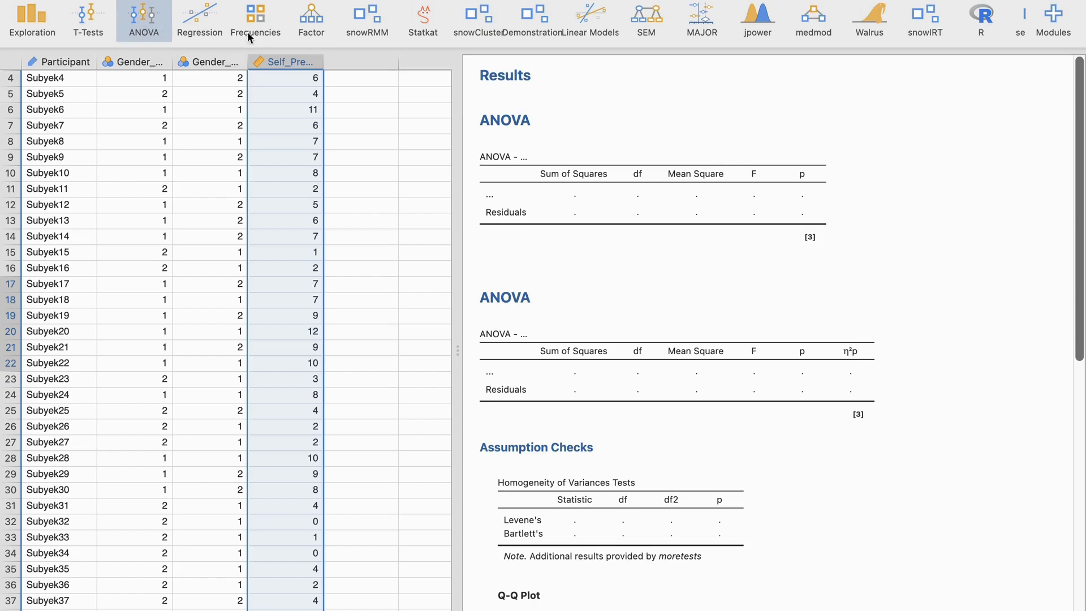
click(134, 26)
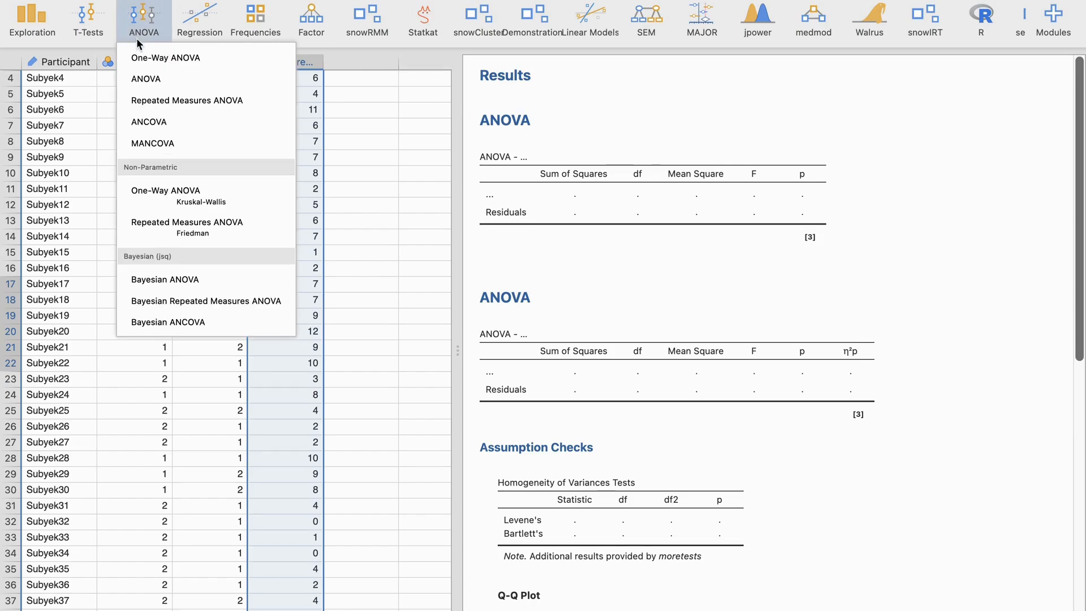
click(145, 78)
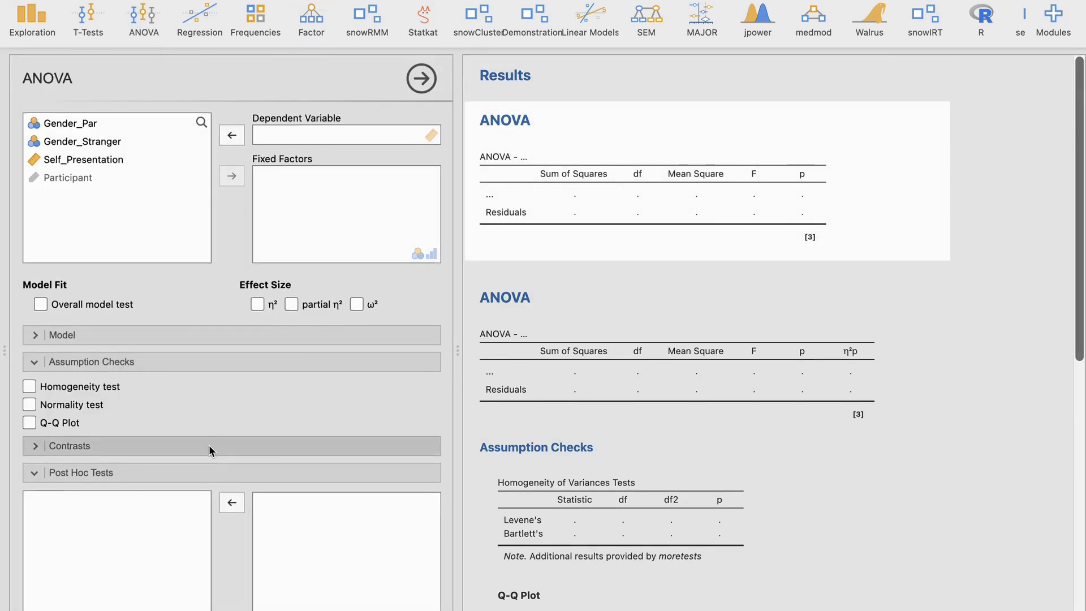
scroll(209, 444, down, 3)
scroll(212, 280, up, 3)
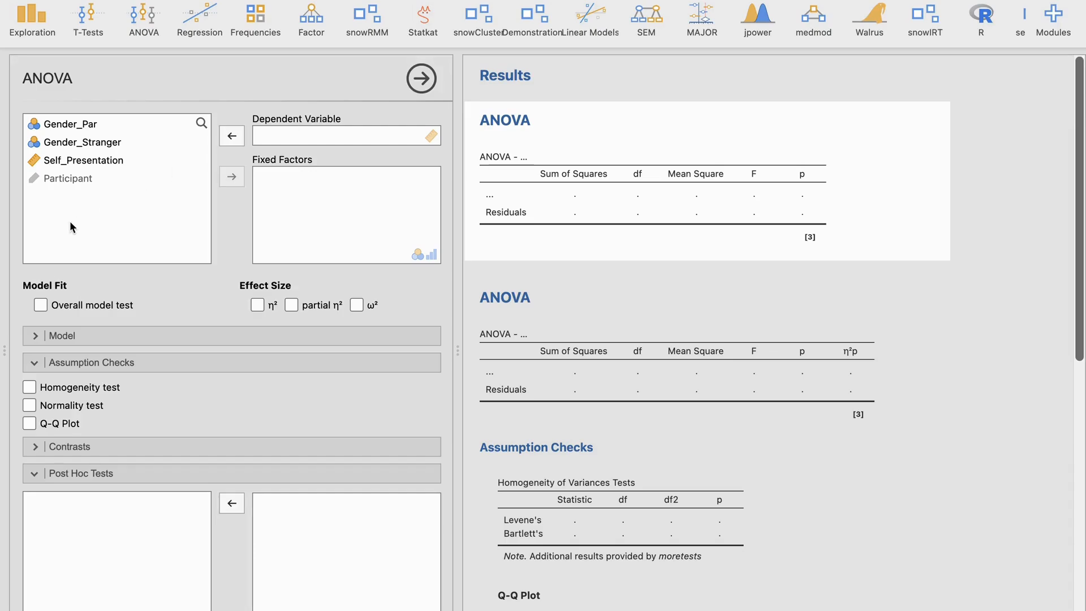
click(73, 162)
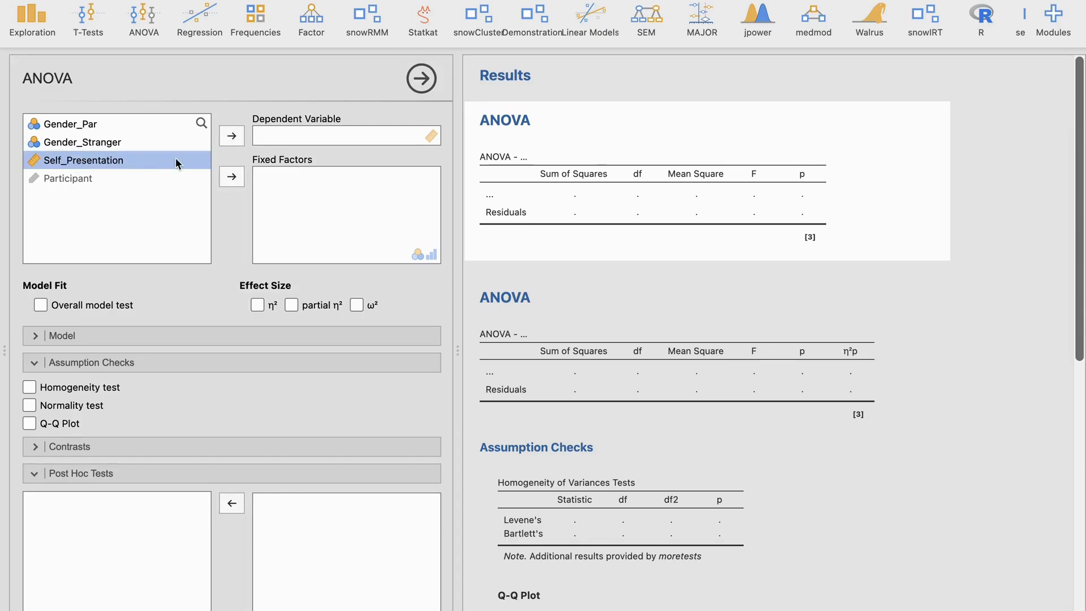
click(226, 140)
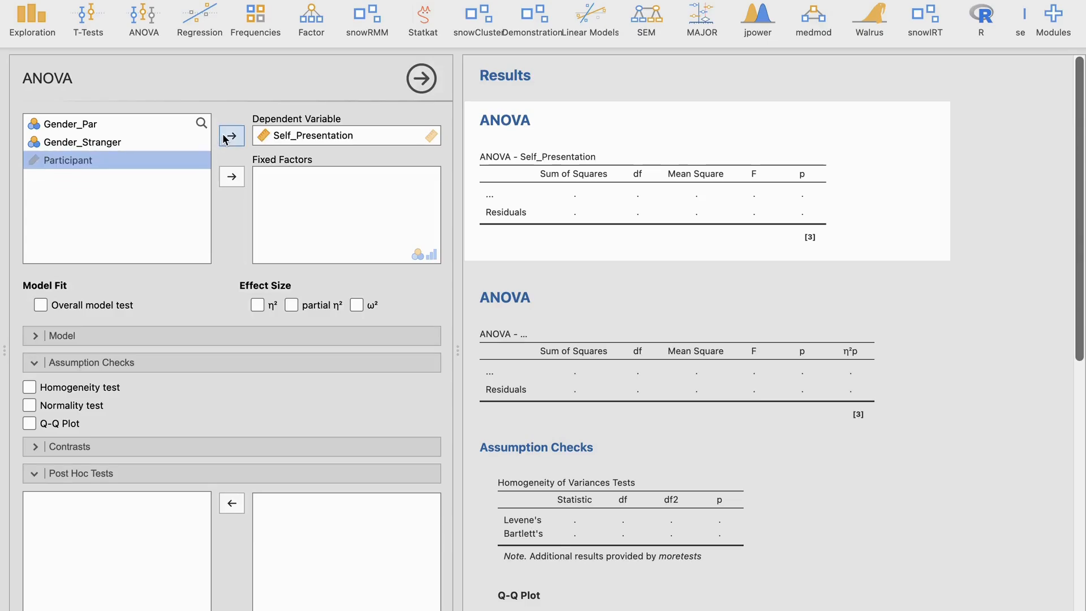
- Add Gender_Par and Gender_Stranger to the ANOVA as fixed factors
click(85, 119)
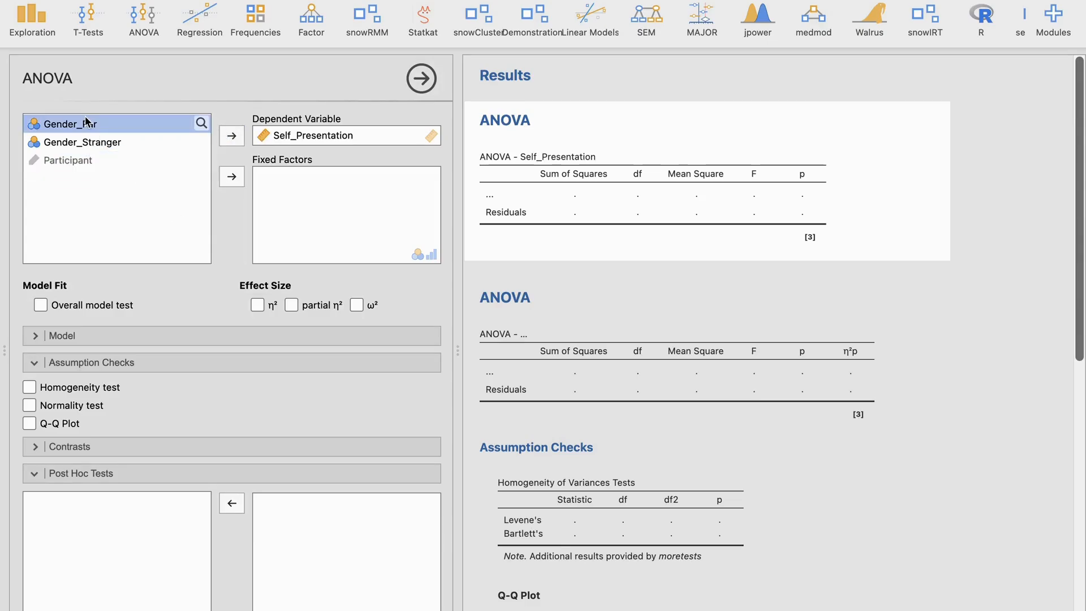
click(236, 175)
click(241, 176)
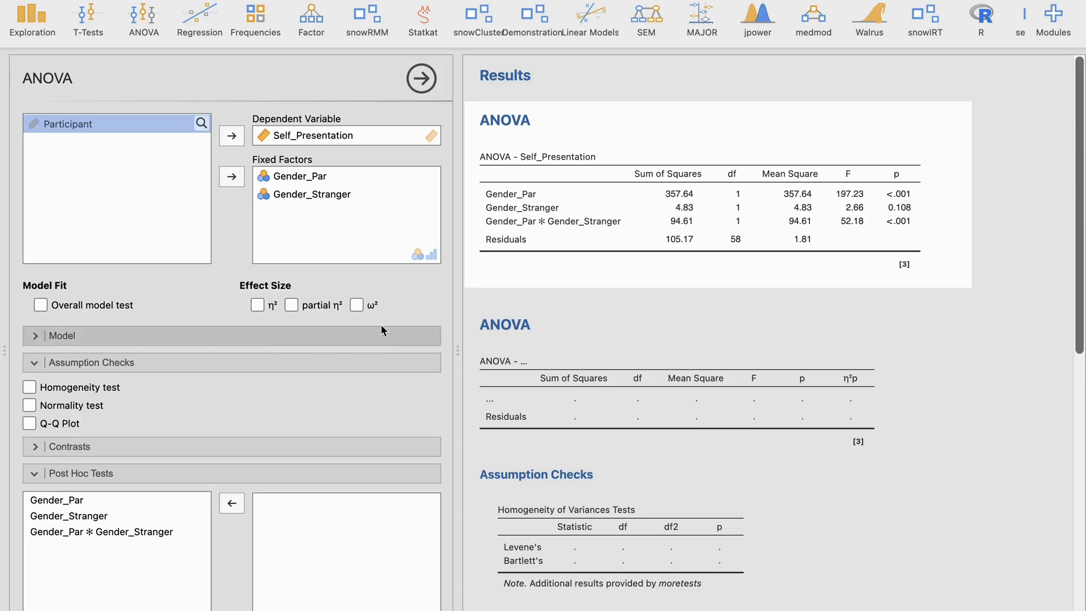
- Enable the partial η² effect size and the homogeneity test, normality test and Q-Q plot for the ANOVA
click(291, 306)
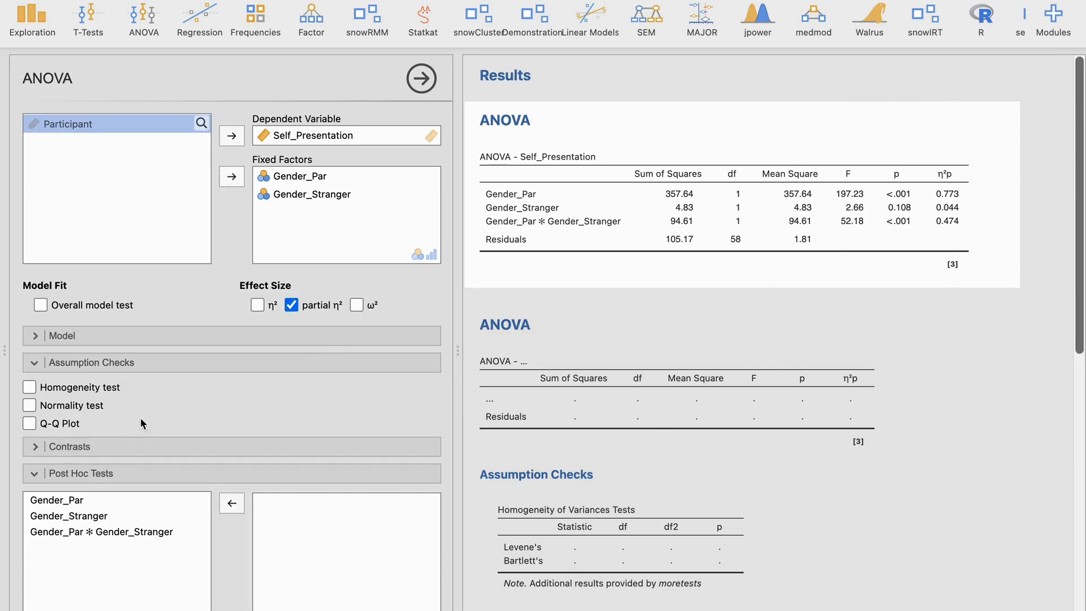
click(56, 388)
click(24, 425)
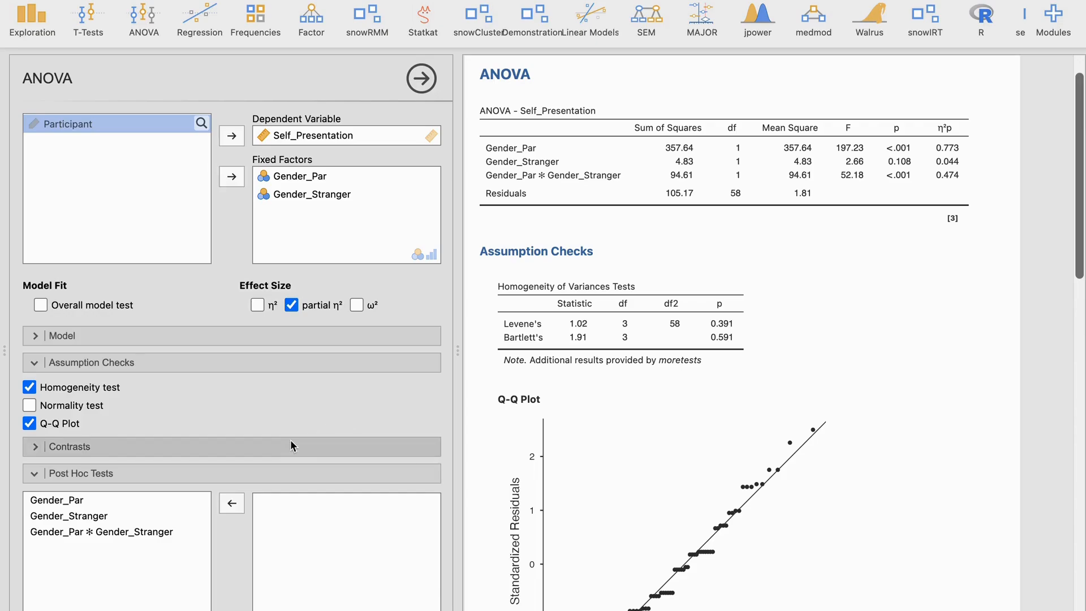
click(76, 410)
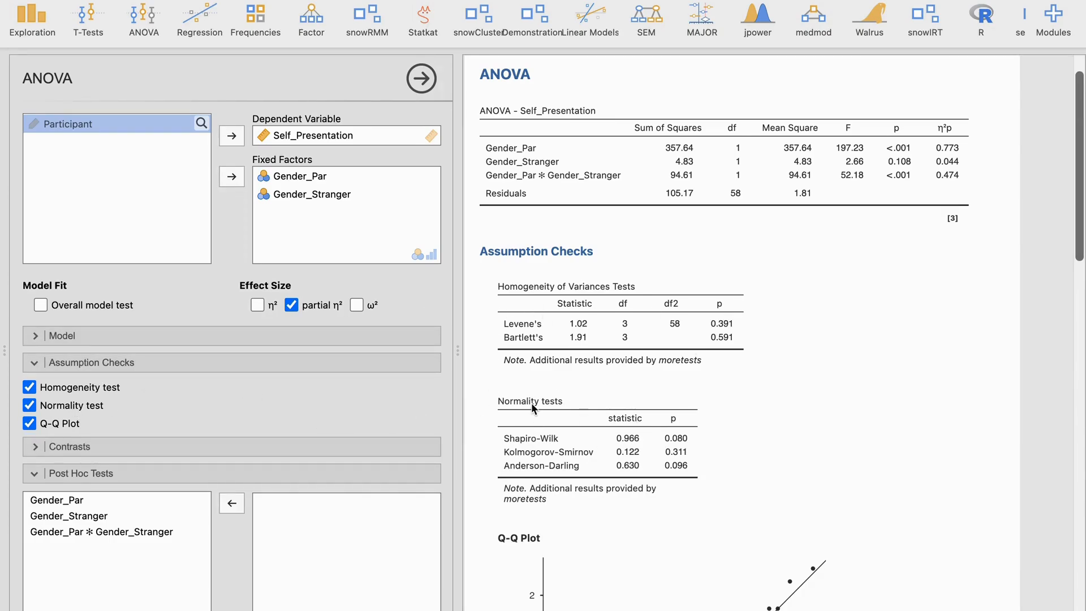
- Examine the ANOVA table, the homogeneity and normality tests, the Q-Q plot and the available post hoc options
scroll(577, 470, down, 1)
scroll(301, 473, down, 3)
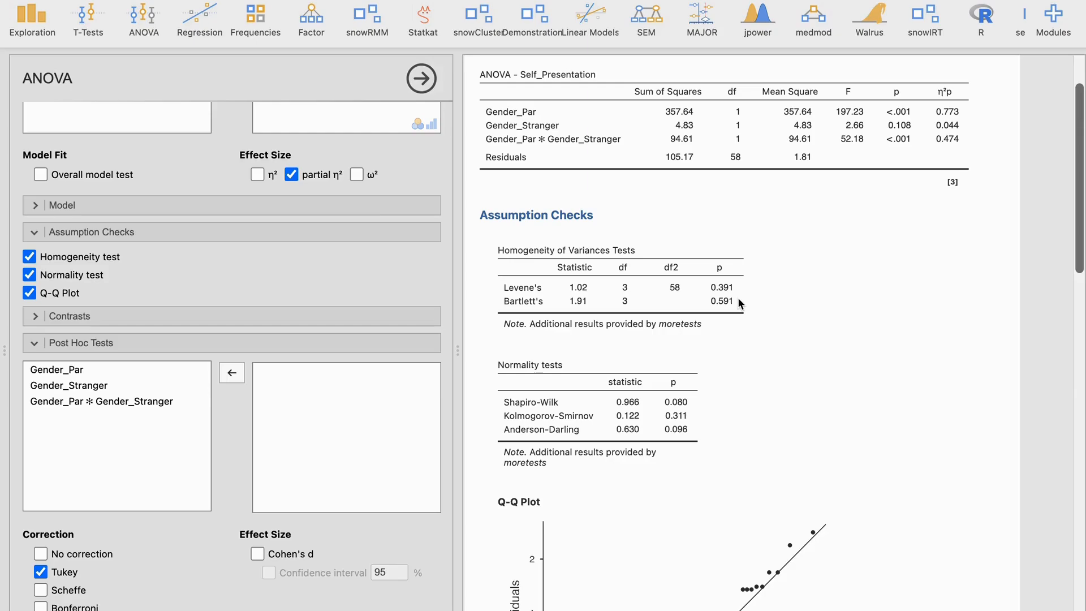
scroll(347, 278, up, 3)
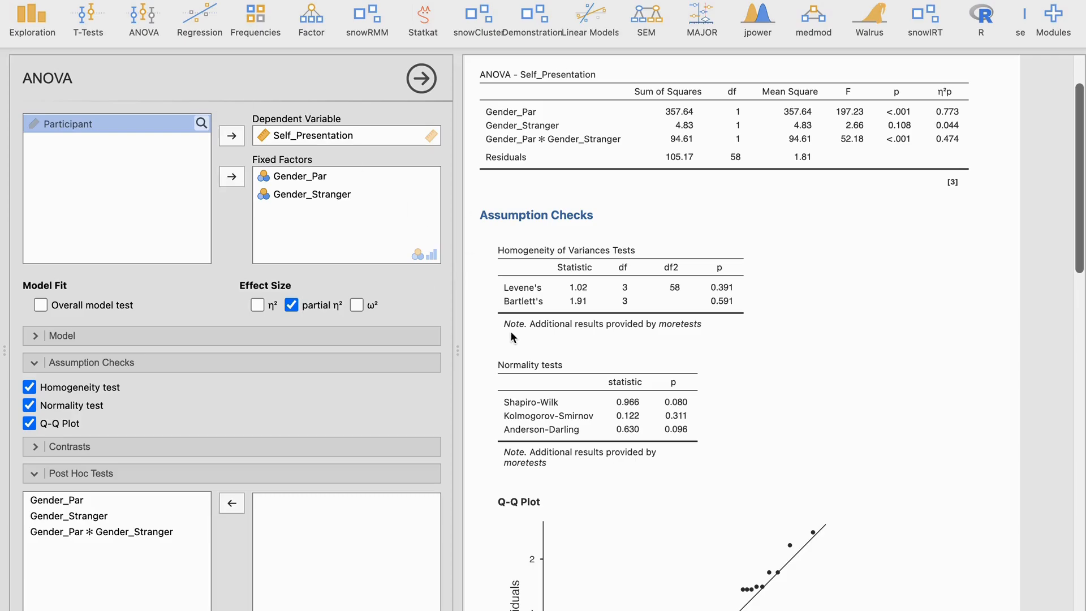
scroll(511, 339, down, 5)
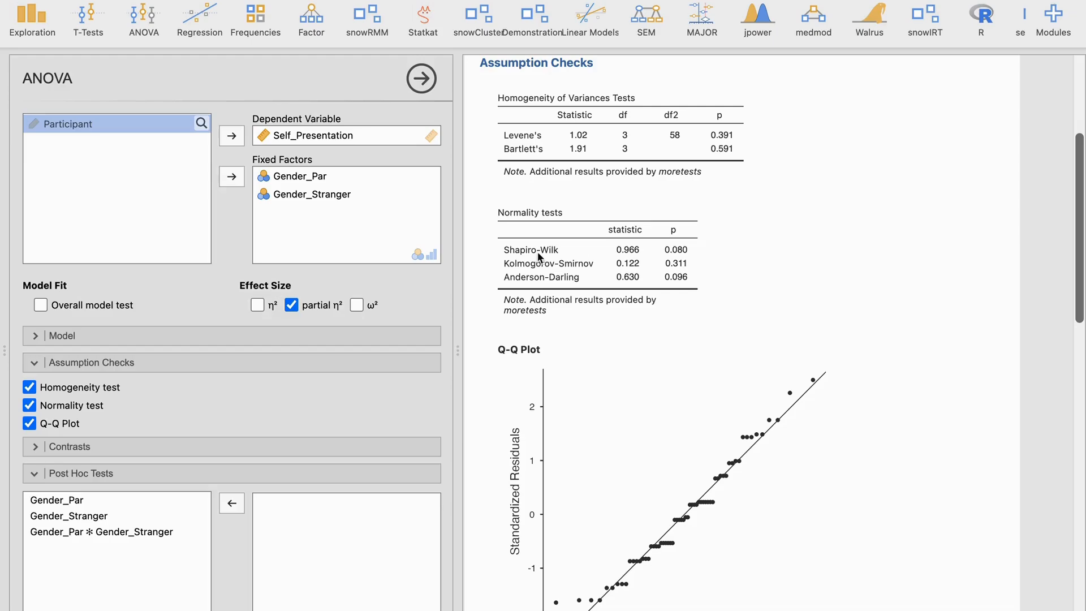
scroll(648, 325, up, 5)
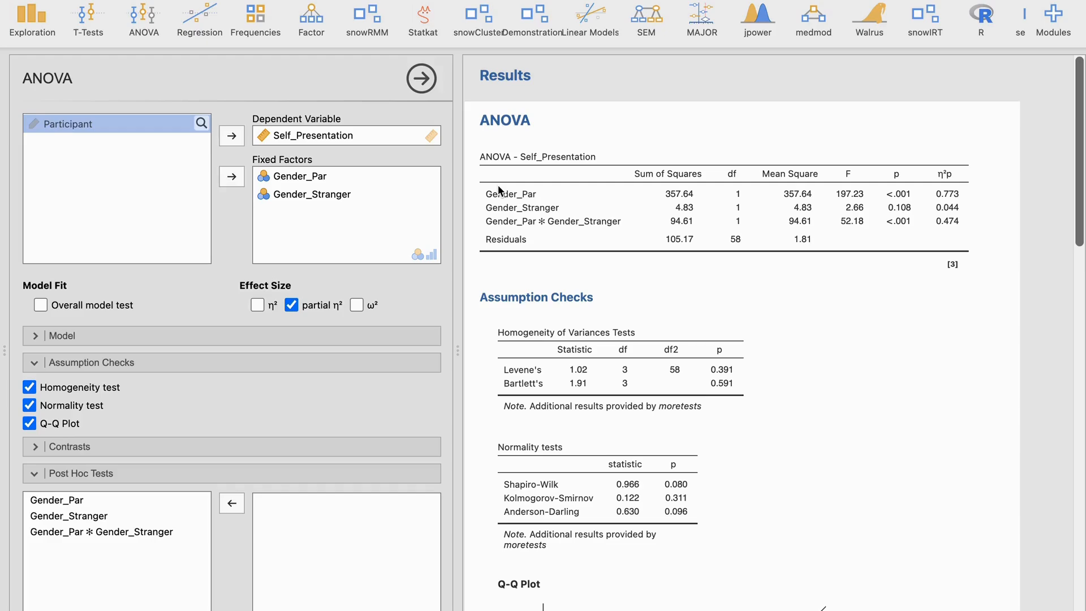
scroll(783, 416, down, 2)
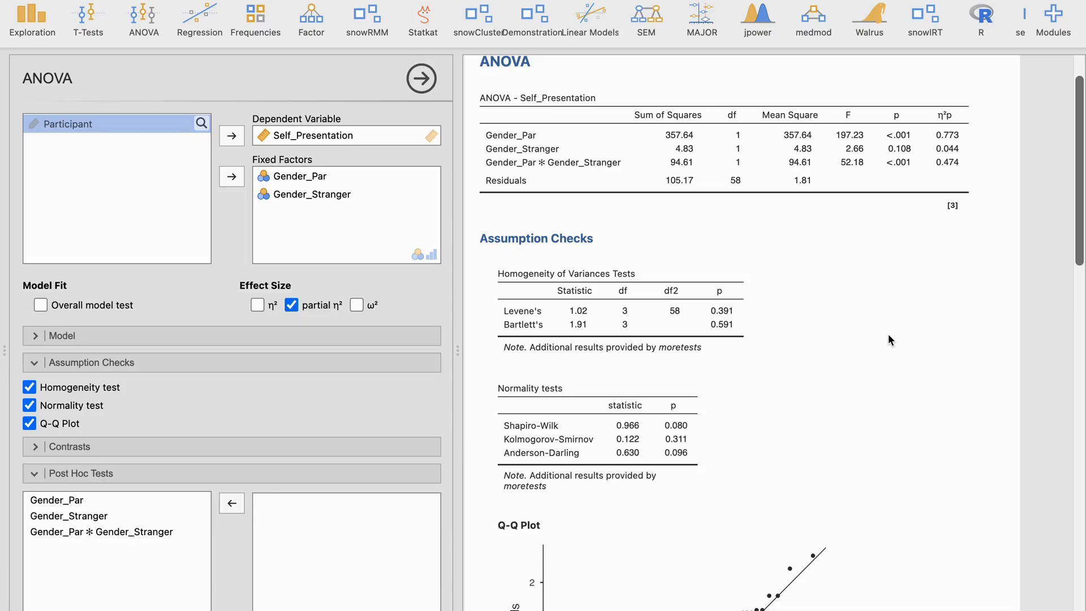
scroll(888, 337, down, 2)
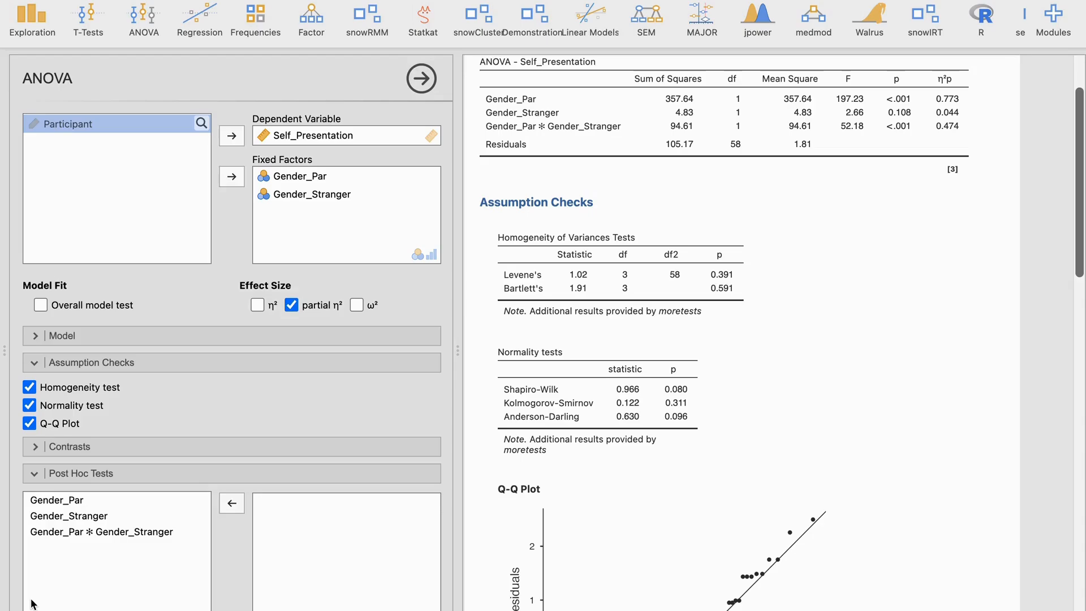
scroll(75, 515, down, 5)
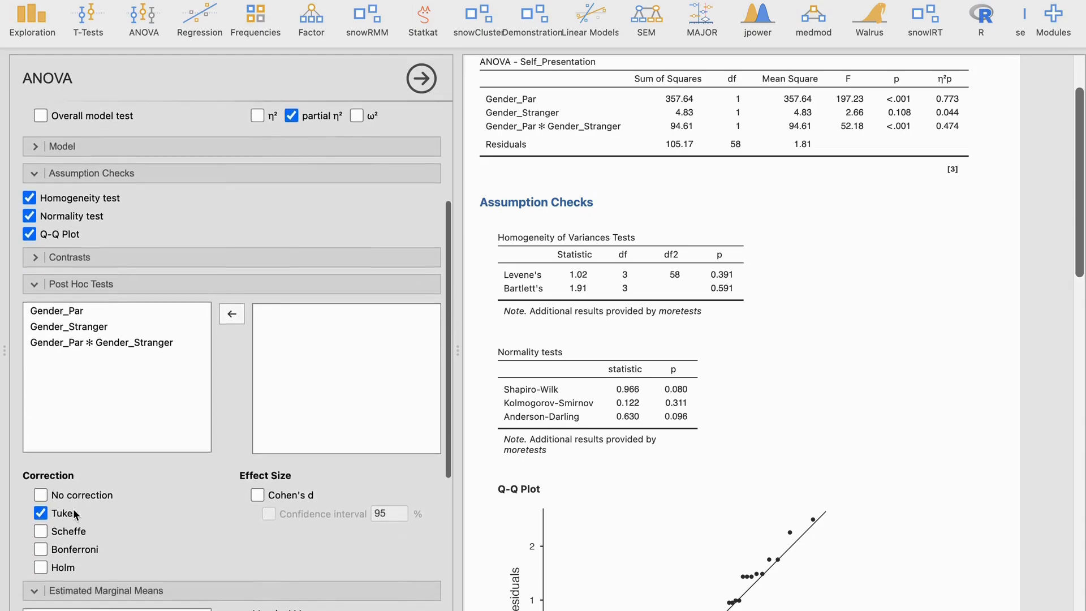
- Try a Tukey post hoc comparison on Gender_Par, view its table and remove the factor from the post hoc tests again
click(67, 312)
click(231, 313)
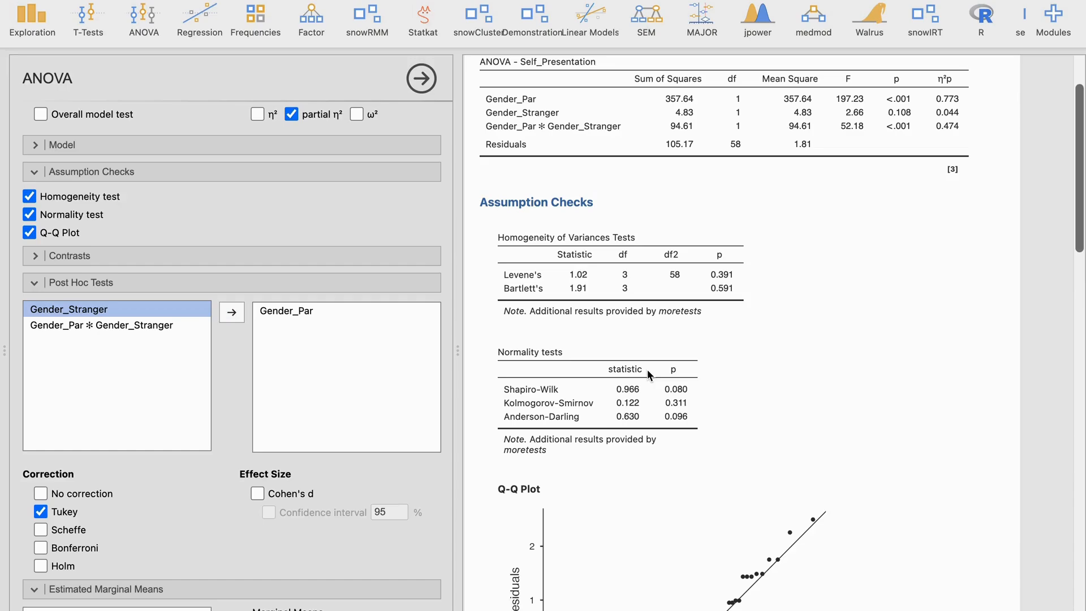
scroll(647, 368, down, 10)
scroll(647, 369, down, 1)
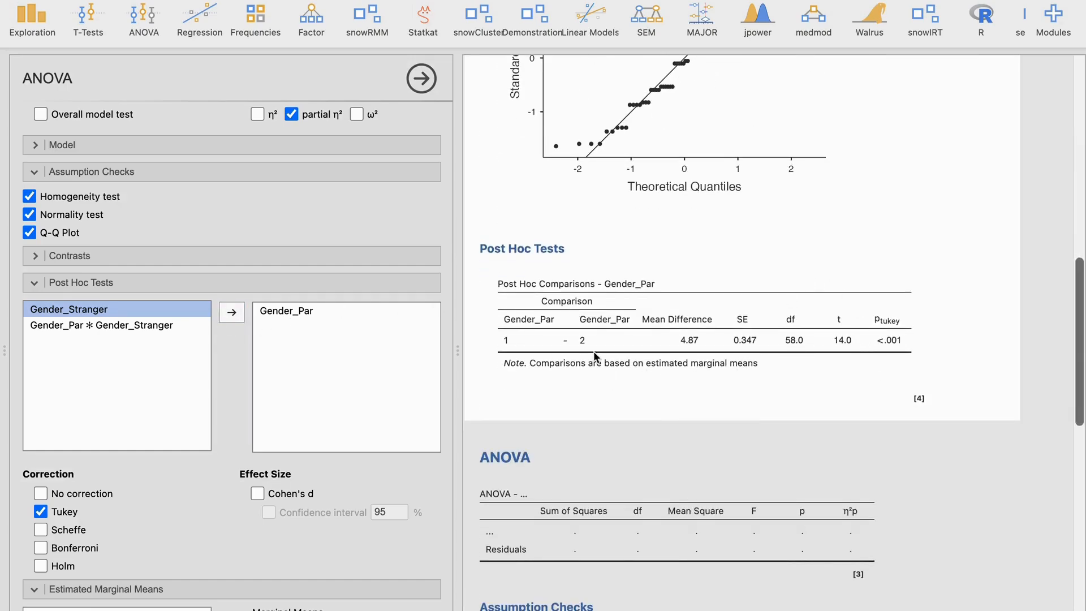
click(300, 316)
click(231, 313)
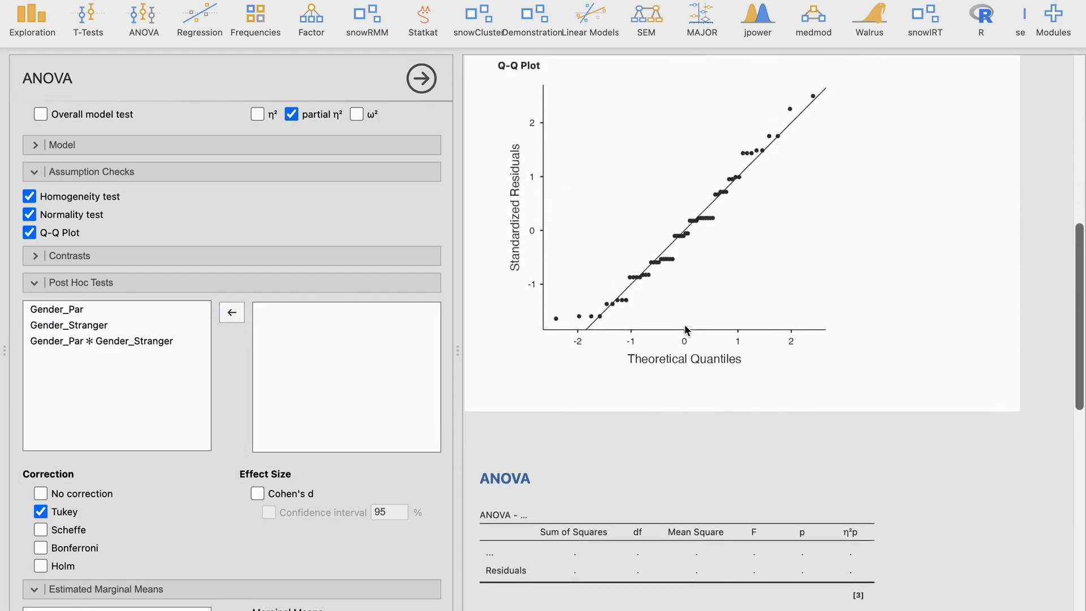
scroll(622, 243, up, 7)
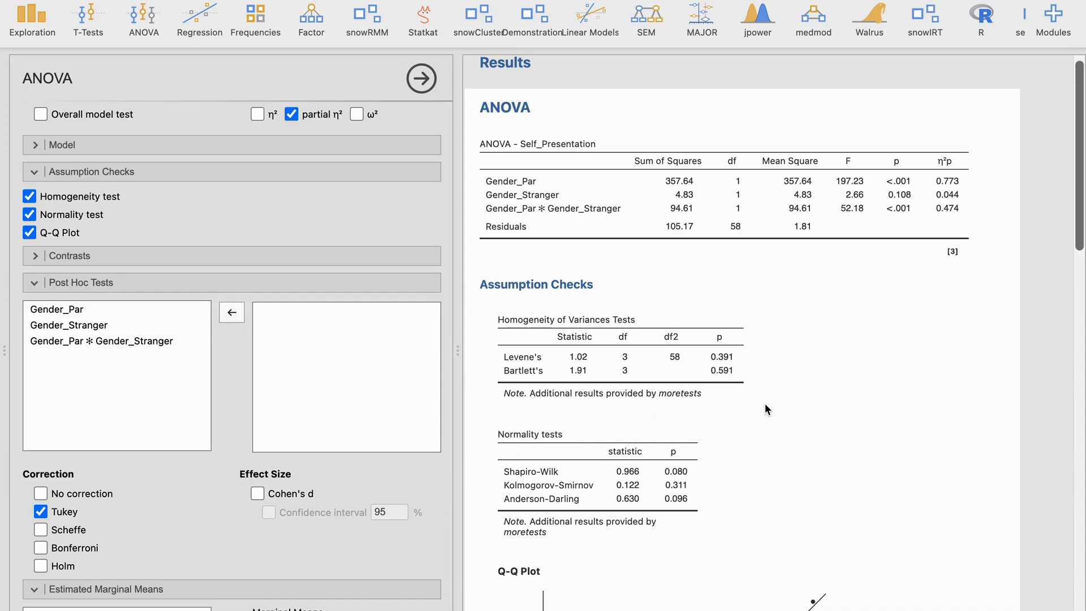
- Add the Gender_Par ✻ Gender_Stranger interaction to the post hoc tests with Tukey correction and enable the Cohen's d effect size
click(114, 343)
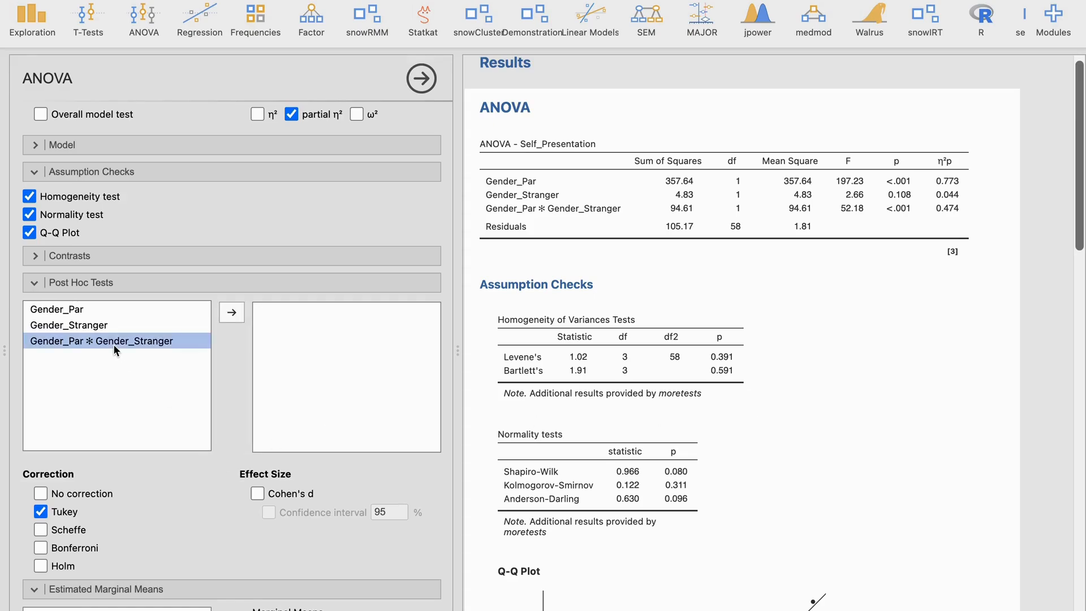
click(233, 315)
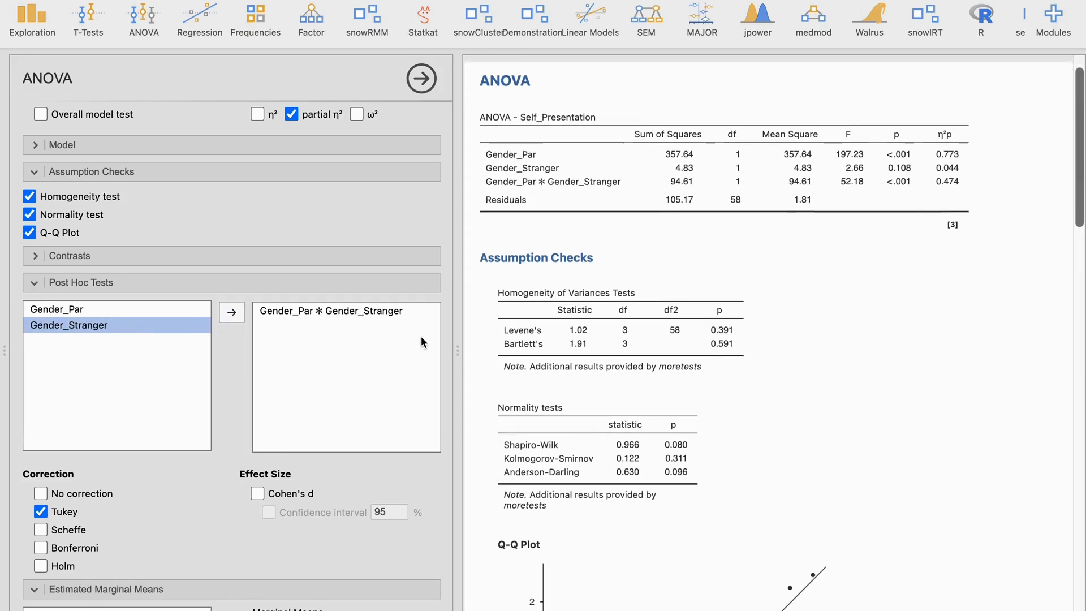
click(351, 282)
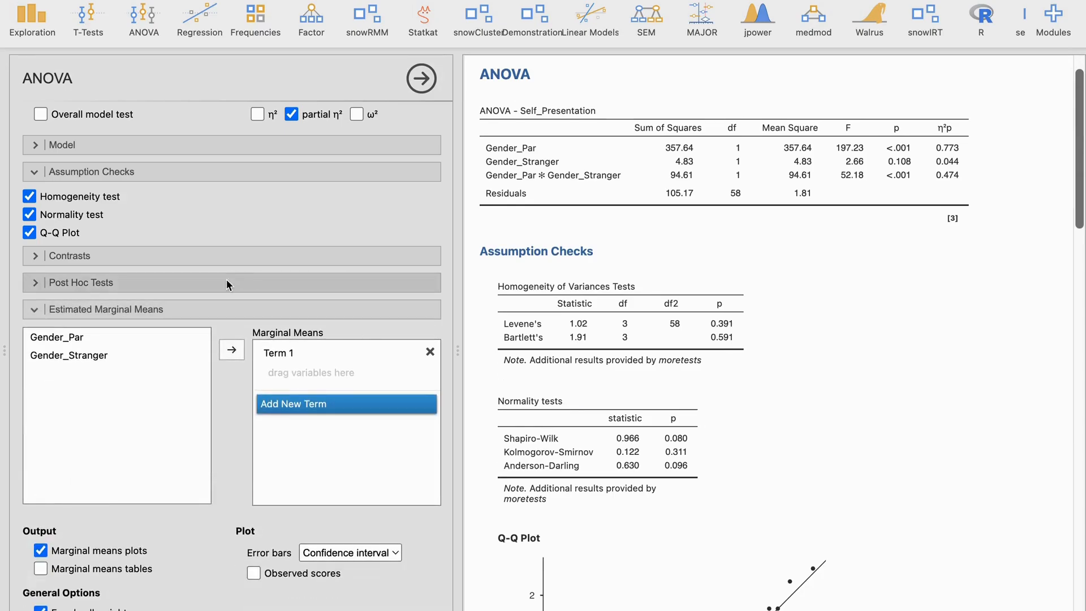
click(156, 277)
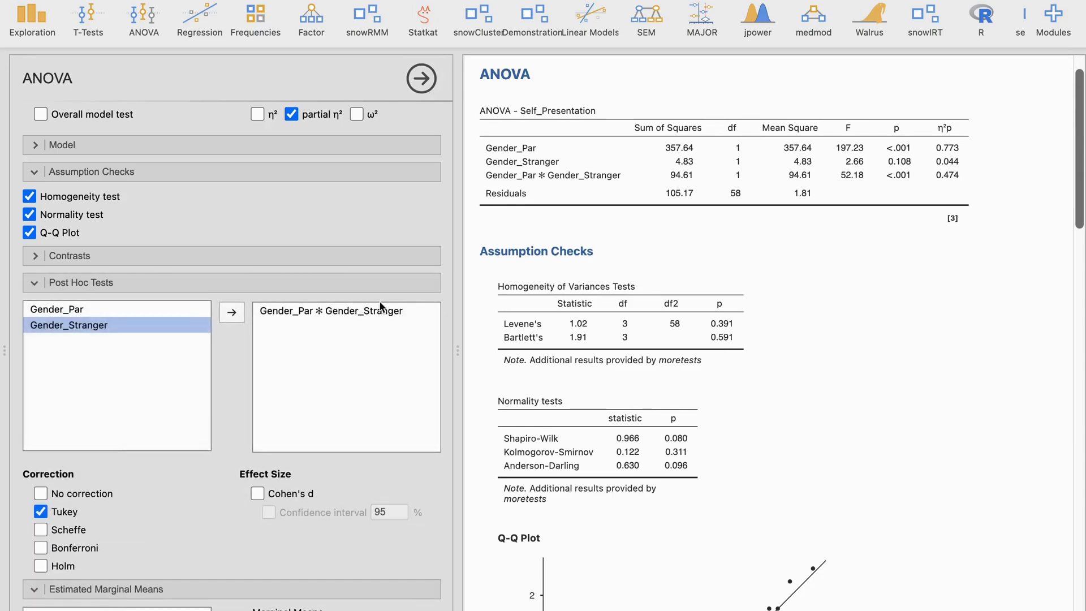
click(257, 493)
scroll(928, 293, down, 3)
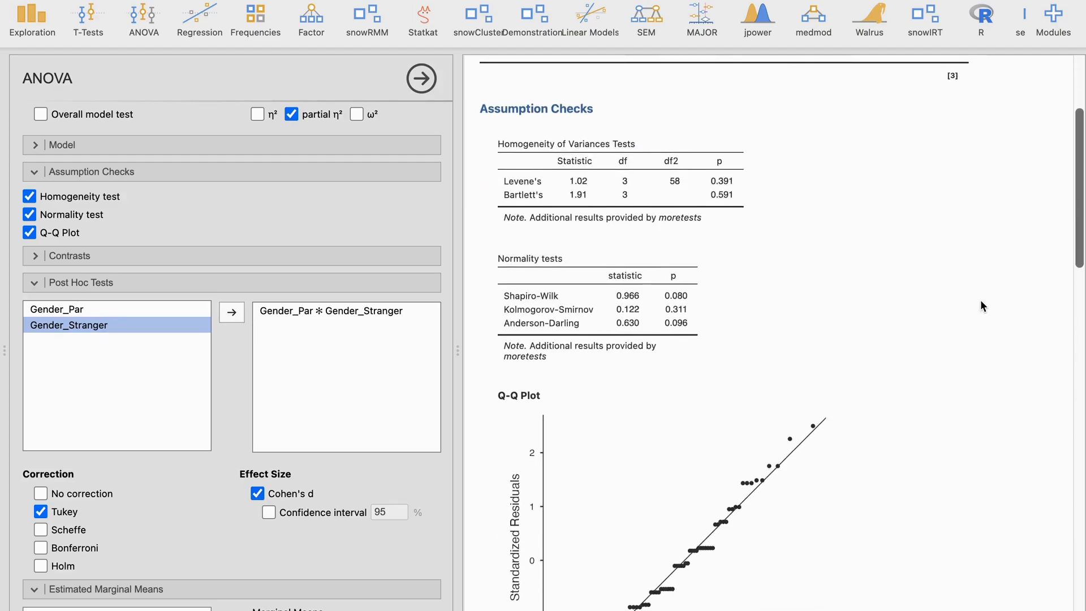
- Add Gender_Par and Gender_Stranger together to Term 1 of the estimated marginal means and enable the marginal means tables
scroll(335, 378, down, 5)
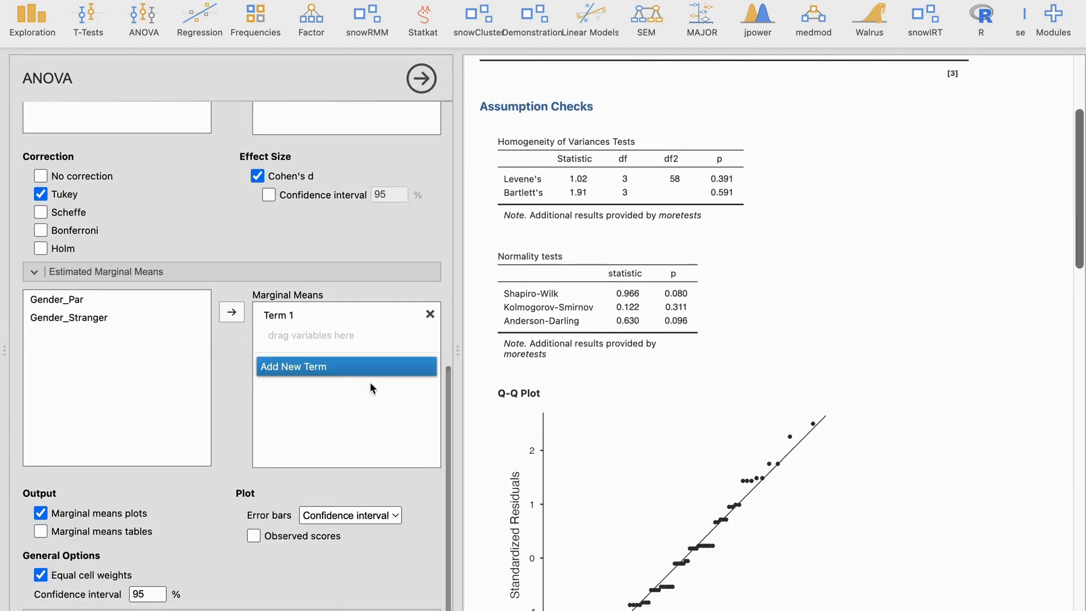
click(70, 299)
click(233, 316)
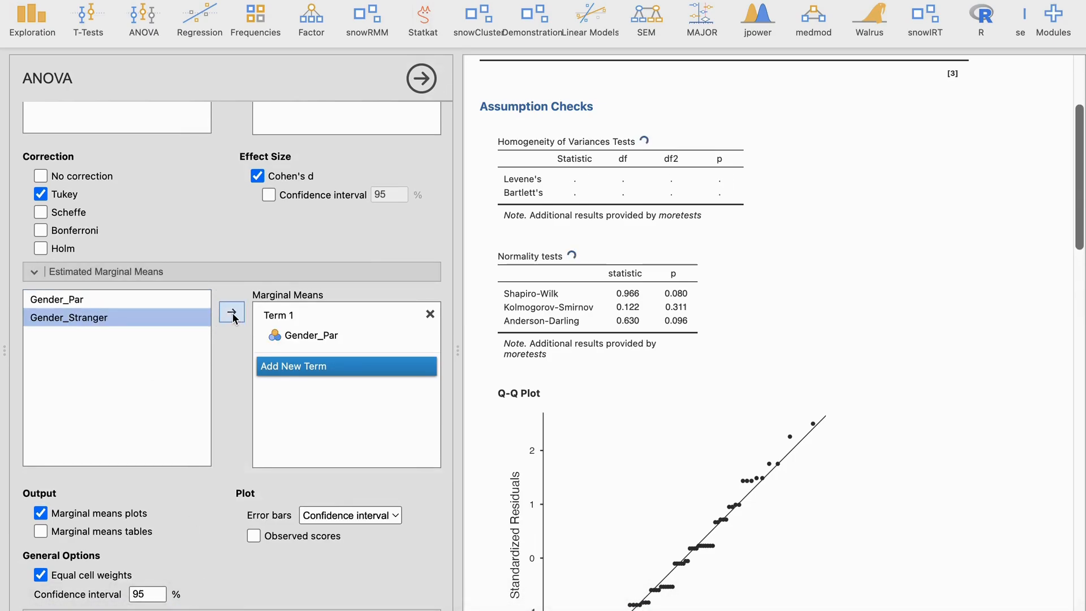
click(233, 315)
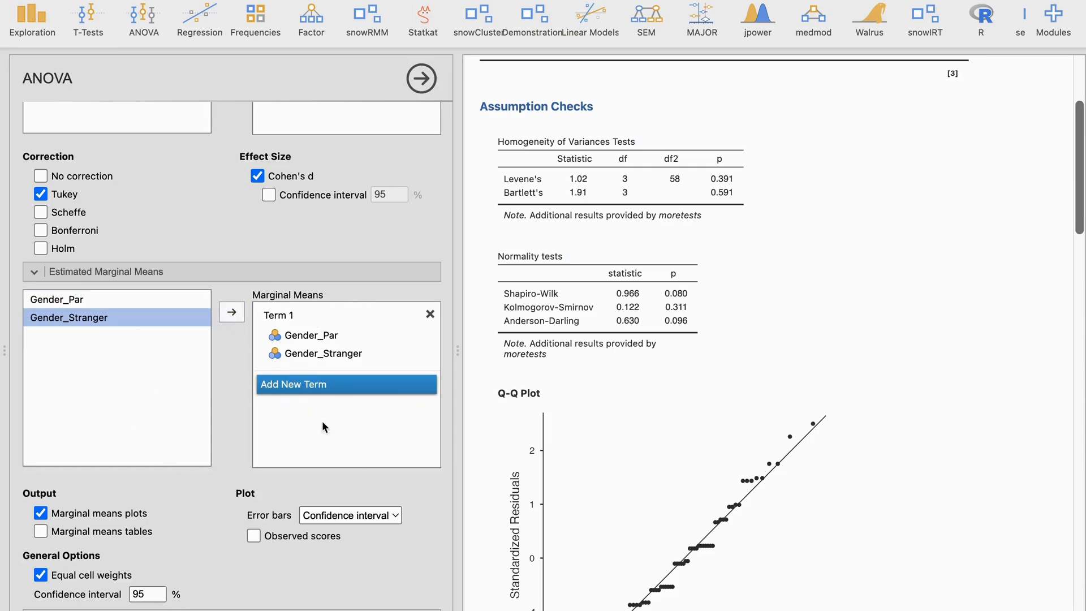
click(40, 531)
- Examine the post hoc comparisons and the estimated marginal means plot and table for the Gender_Par ✻ Gender_Stranger interaction
scroll(735, 344, down, 11)
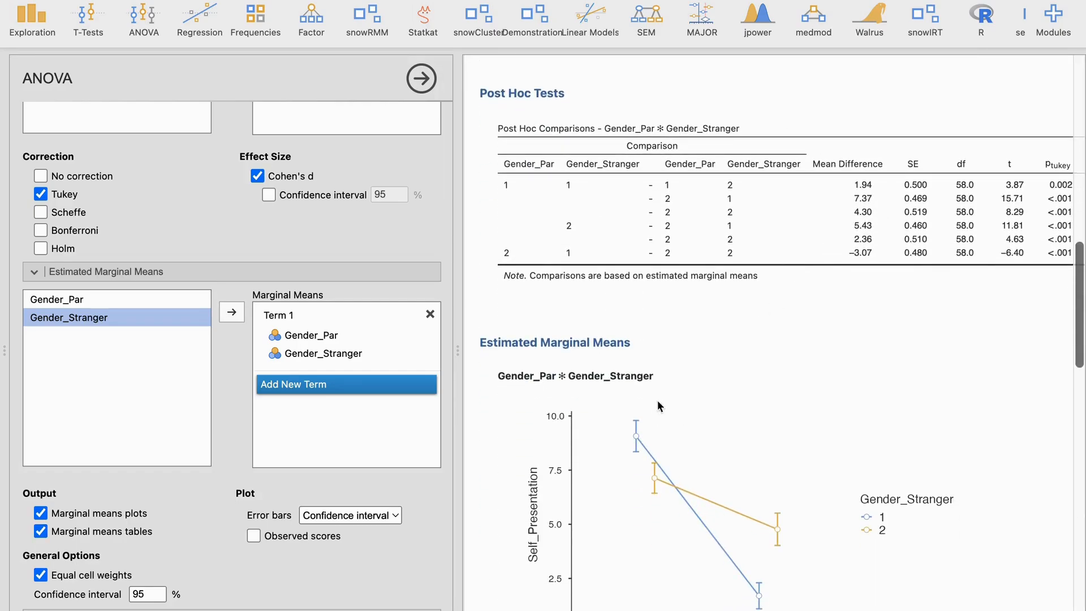
scroll(679, 407, down, 5)
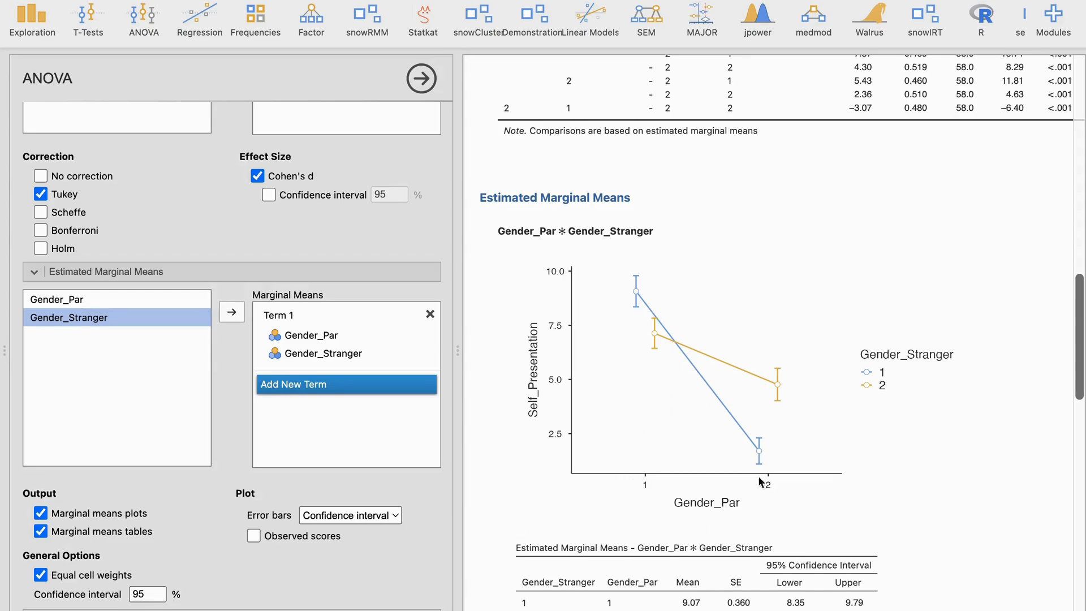
mouse_move(463, 607)
scroll(730, 447, up, 1)
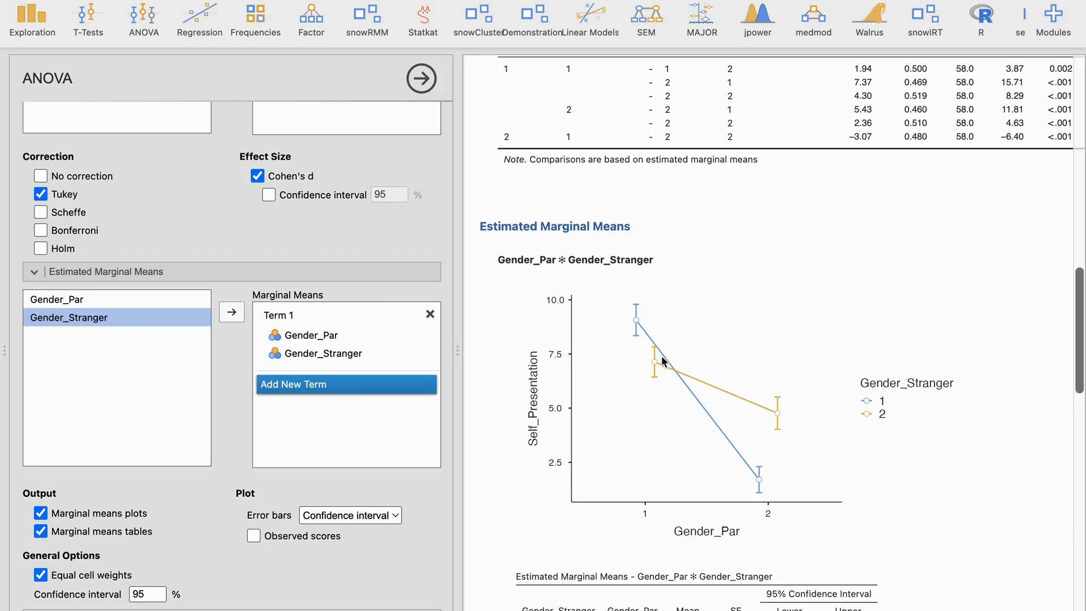
scroll(663, 361, up, 3)
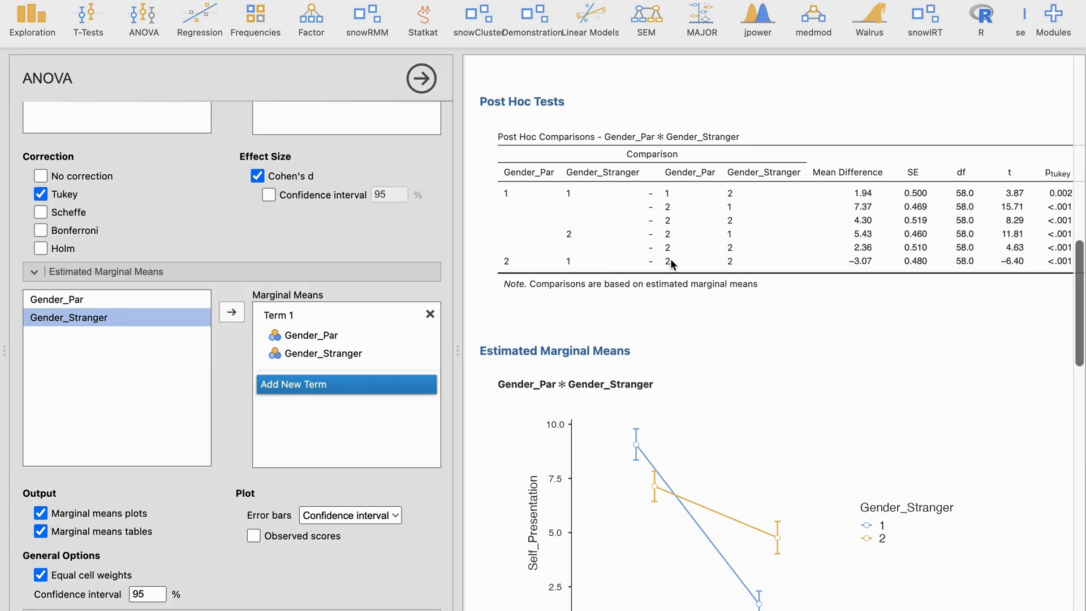
scroll(1018, 251, right, 2)
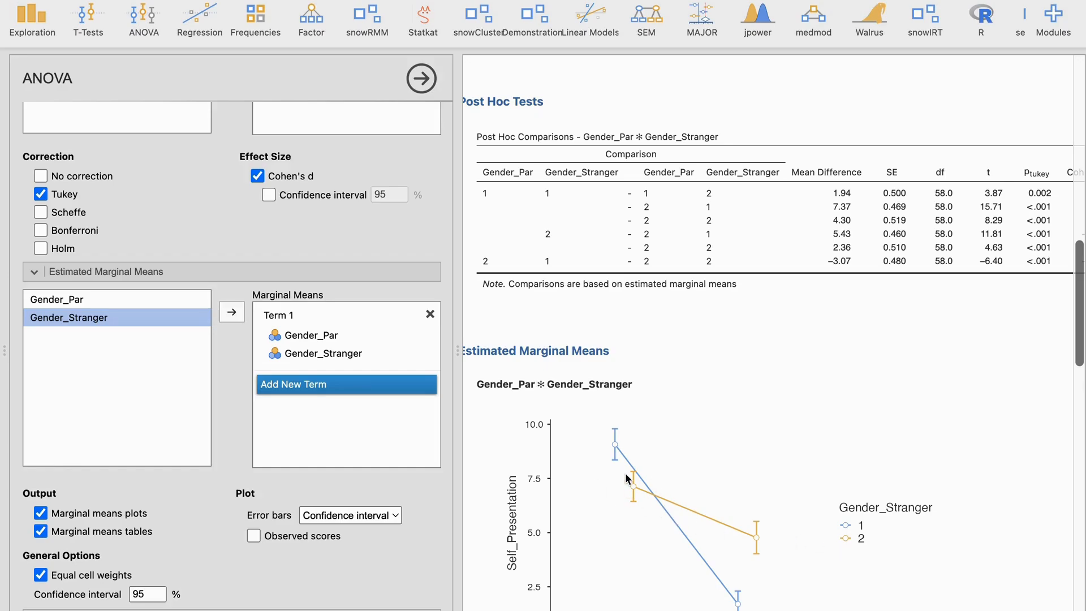
scroll(625, 473, down, 5)
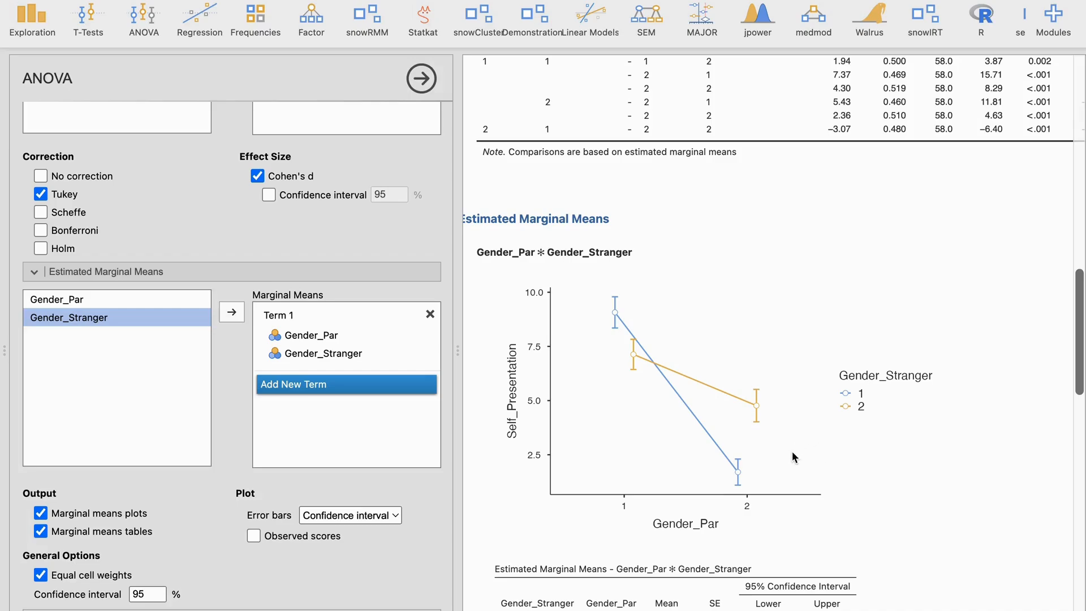
scroll(792, 453, down, 4)
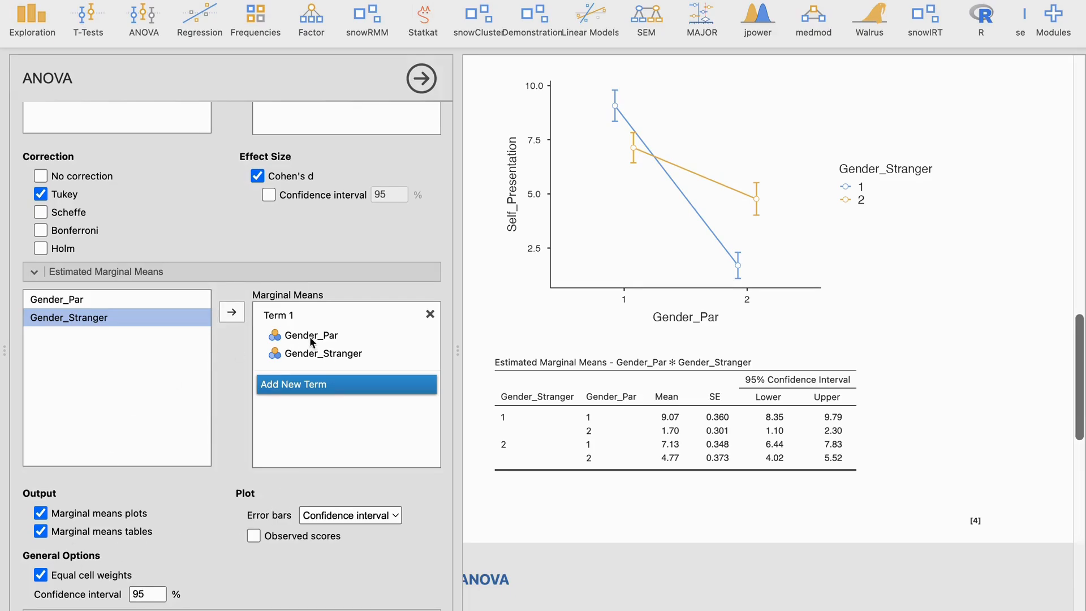
- Limit marginal means Term 1 to Gender_Par alone, view its means, and replace Gender_Par with Gender_Stranger to review that factor's means
click(314, 354)
click(228, 315)
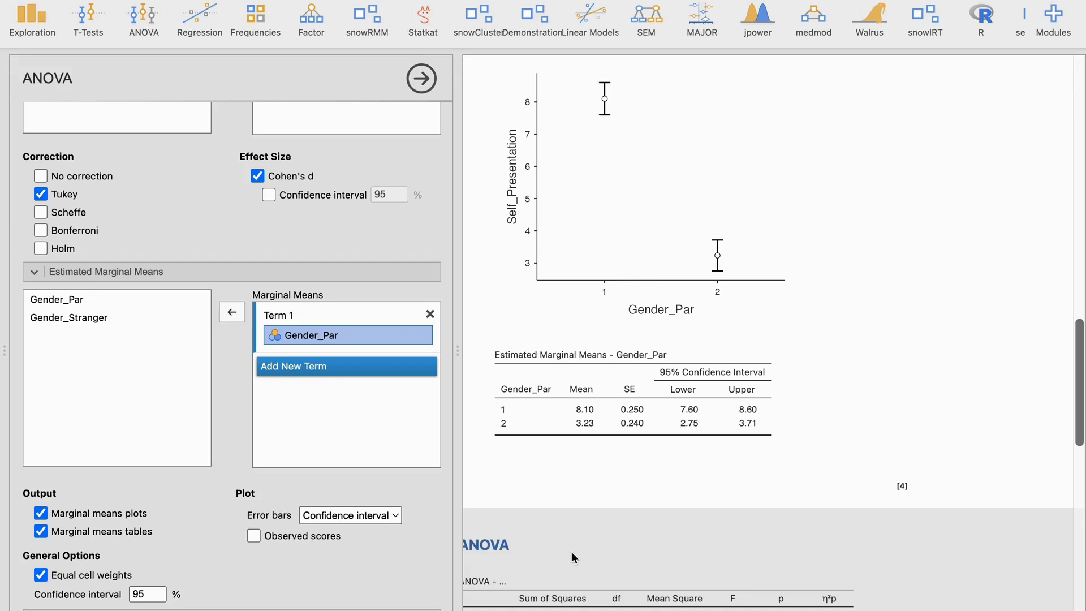
click(229, 312)
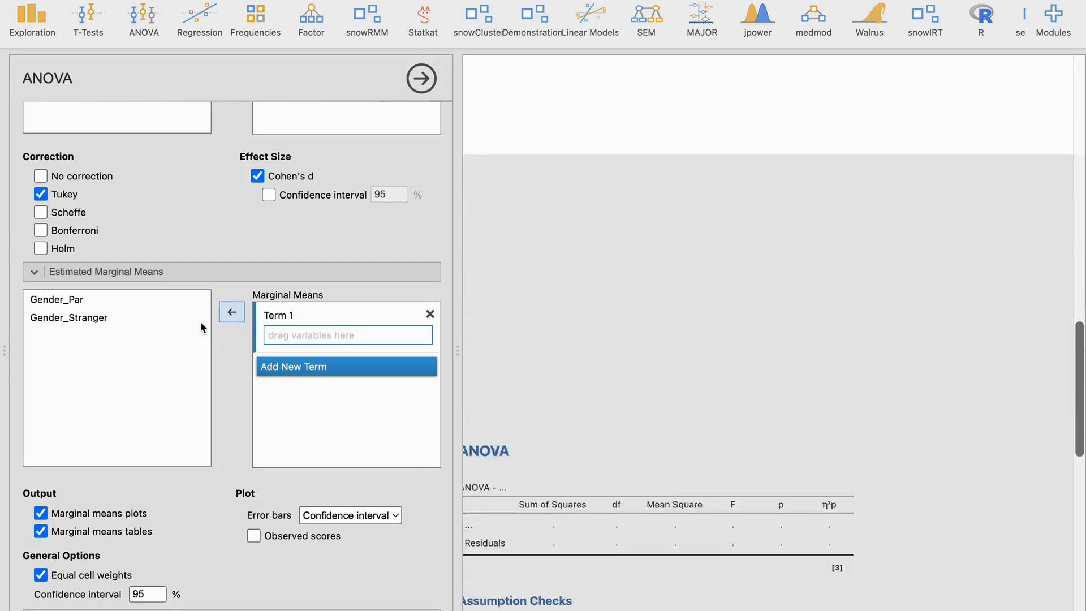
click(79, 317)
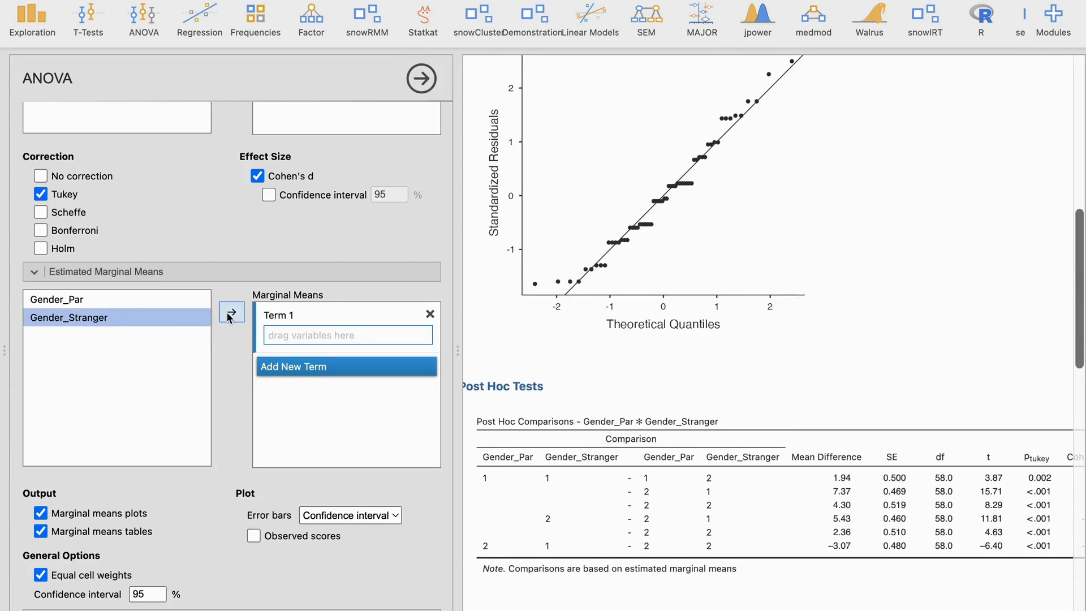
click(232, 312)
scroll(693, 388, down, 10)
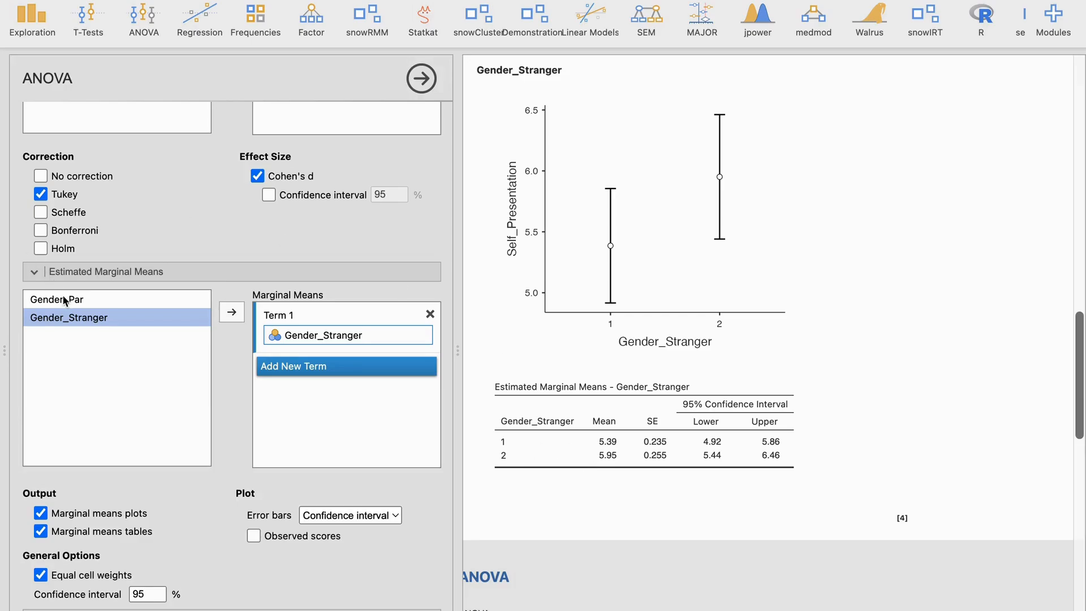
scroll(501, 305, down, 2)
scroll(501, 306, left, 1)
scroll(549, 258, up, 5)
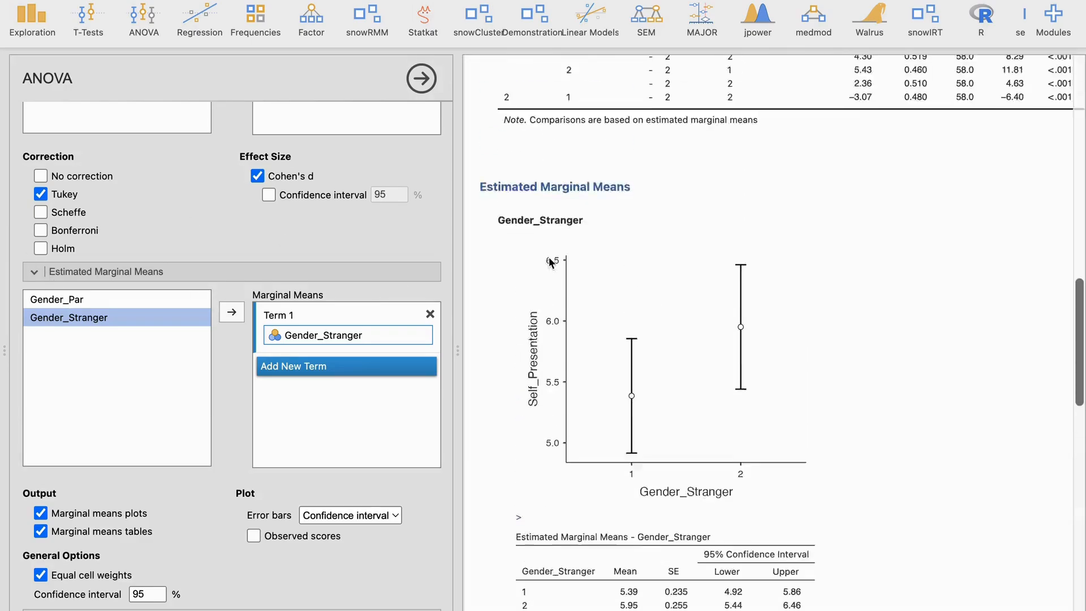
scroll(548, 262, up, 10)
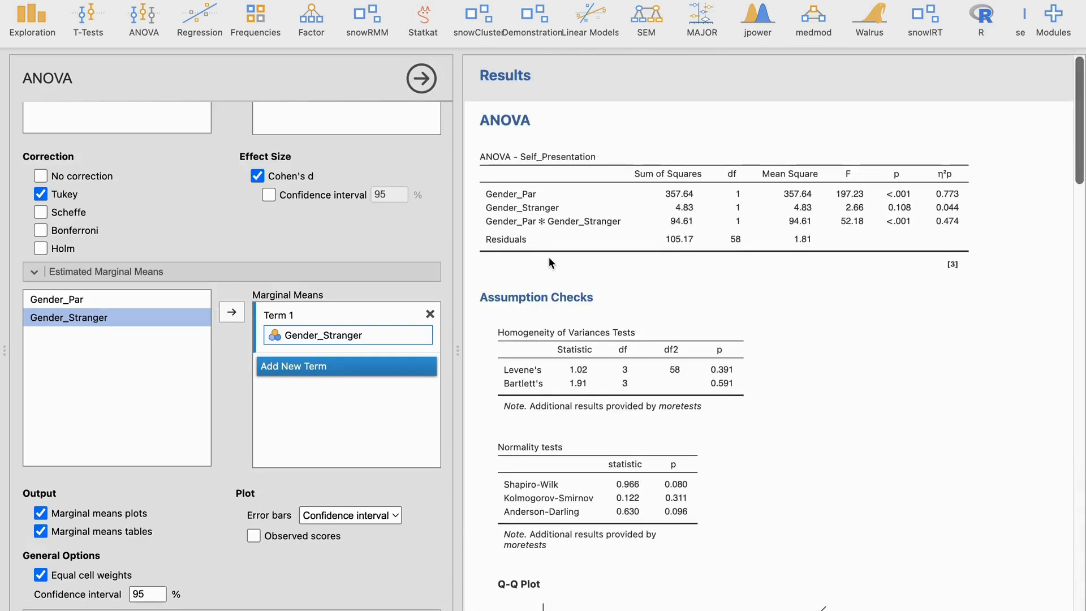